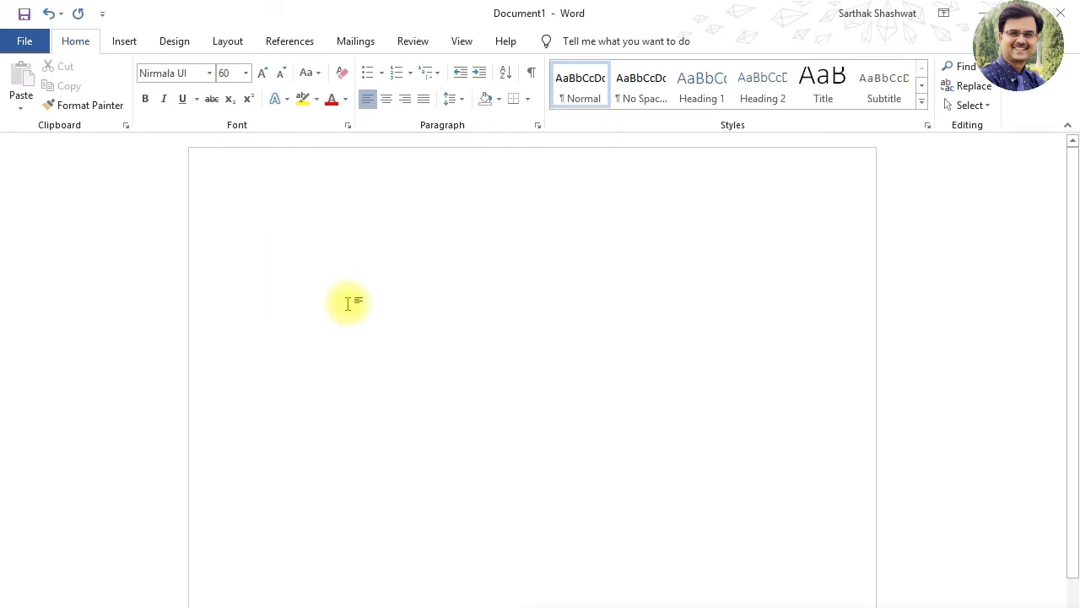
# Type 'उद्धव ऐश्वर्य' on the first line, replacing the mistyped test text
pyautogui.write('God')
pyautogui.press('BackSpace')
pyautogui.press('BackSpace')
pyautogui.press('BackSpace')
pyautogui.press('BackSpace')
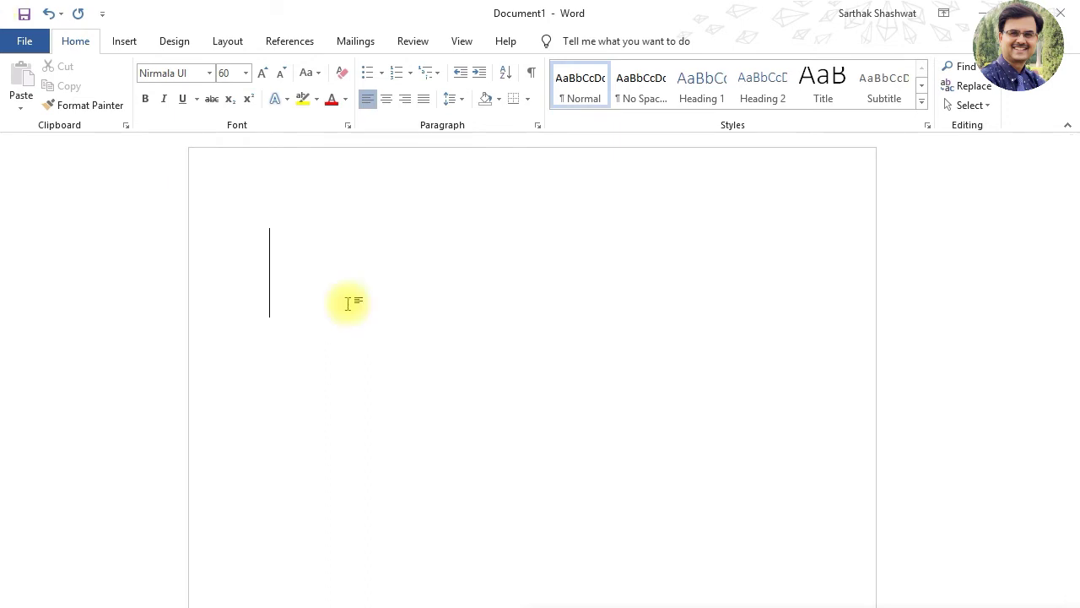
pyautogui.write('उद्')
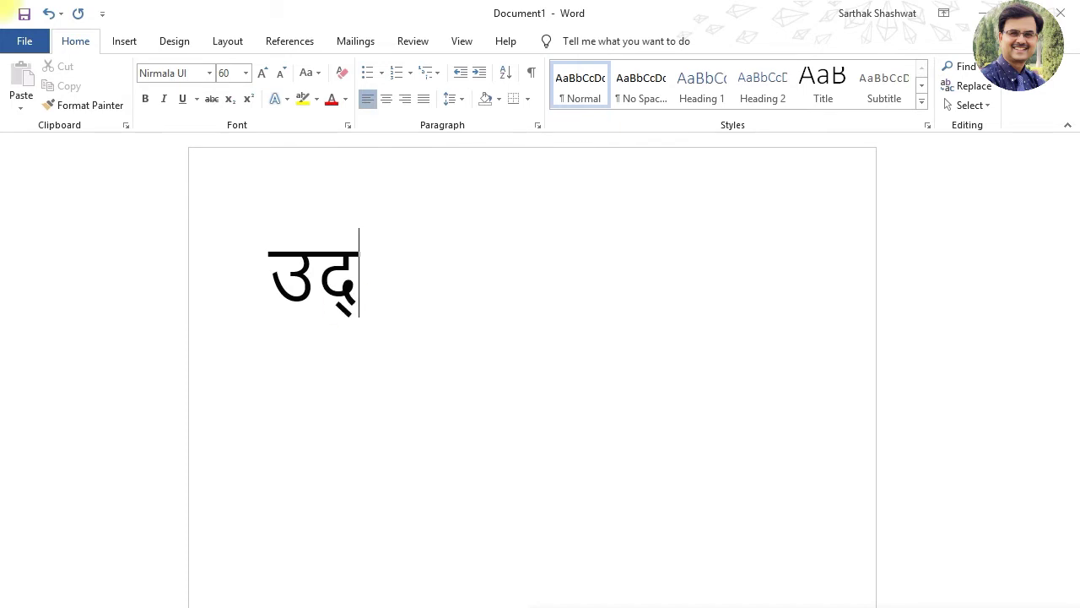
pyautogui.write('धव')
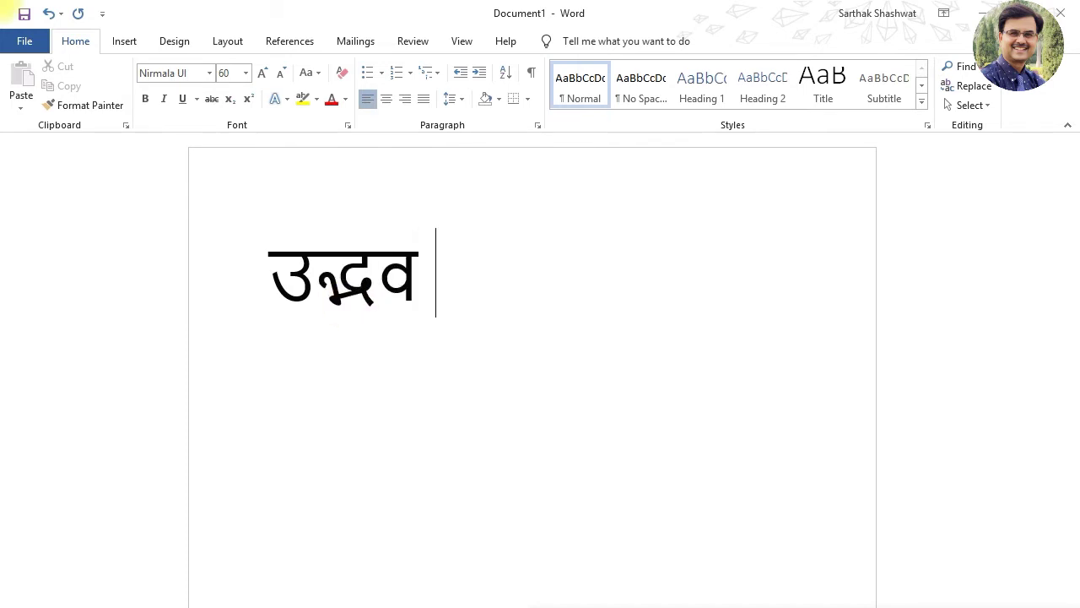
pyautogui.write(' ऐश्वर्य')
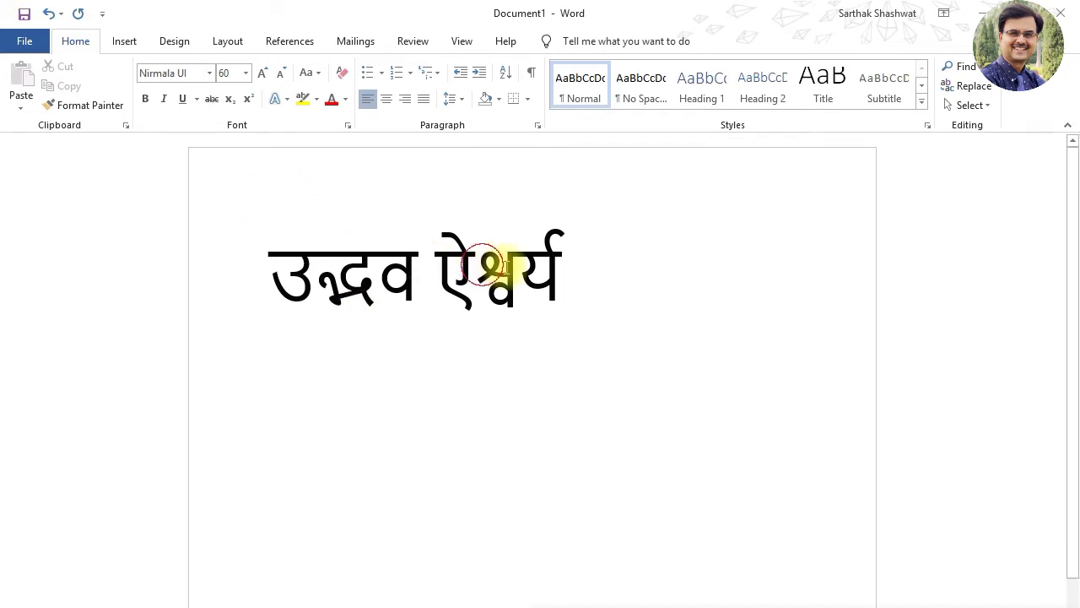
# Delete the word ऐश्वर्य, keeping only उद्धव, and start a new line below
pyautogui.moveTo(516, 270); pyautogui.dragTo(478, 270)
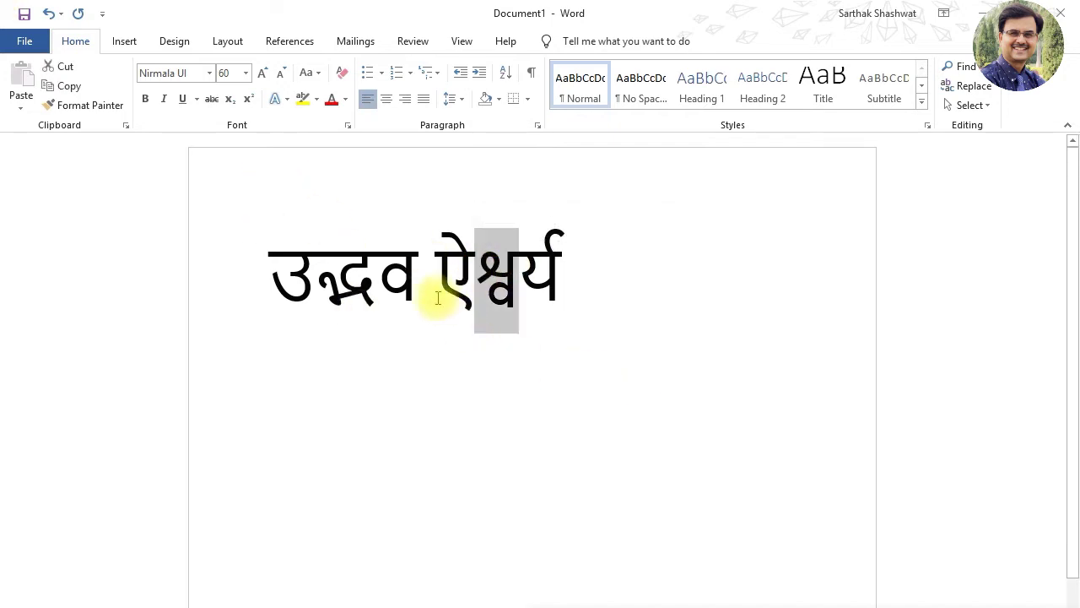
pyautogui.click(349, 284)
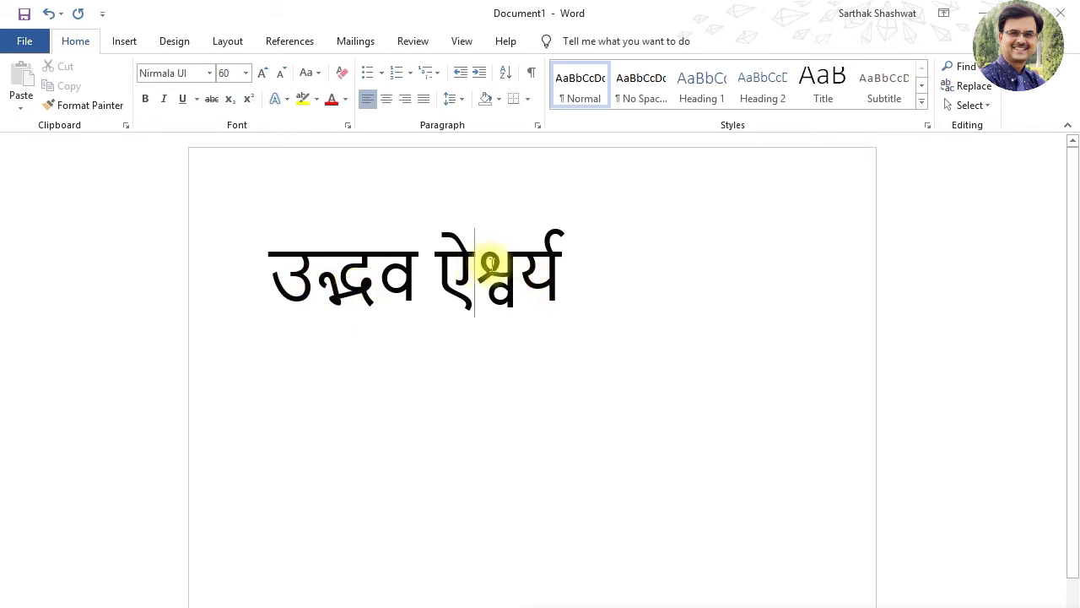
pyautogui.moveTo(479, 265); pyautogui.dragTo(516, 270)
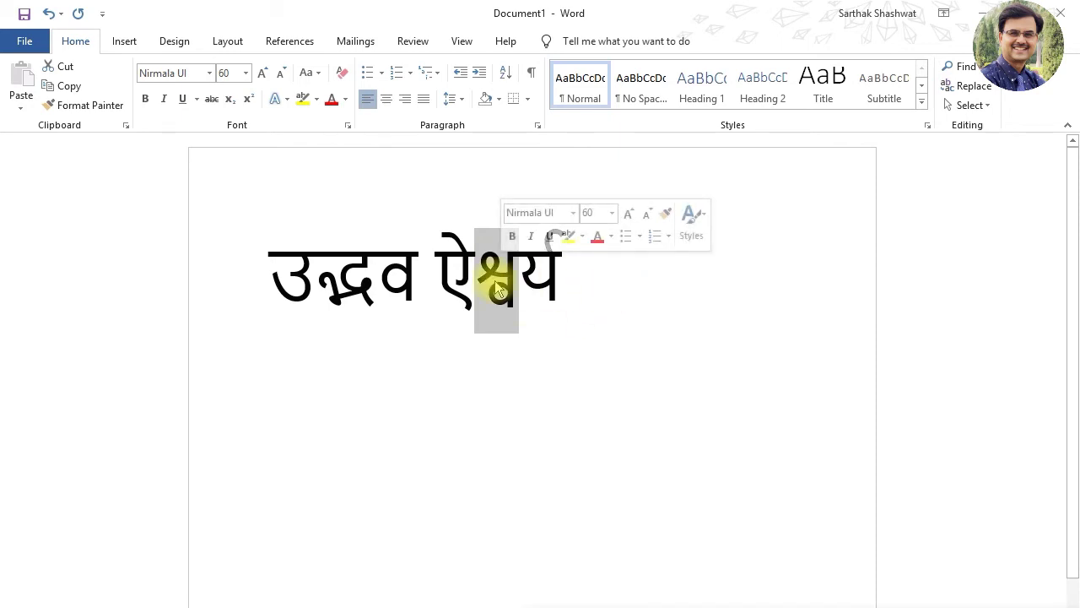
pyautogui.click(494, 280)
pyautogui.moveTo(444, 258); pyautogui.dragTo(567, 272)
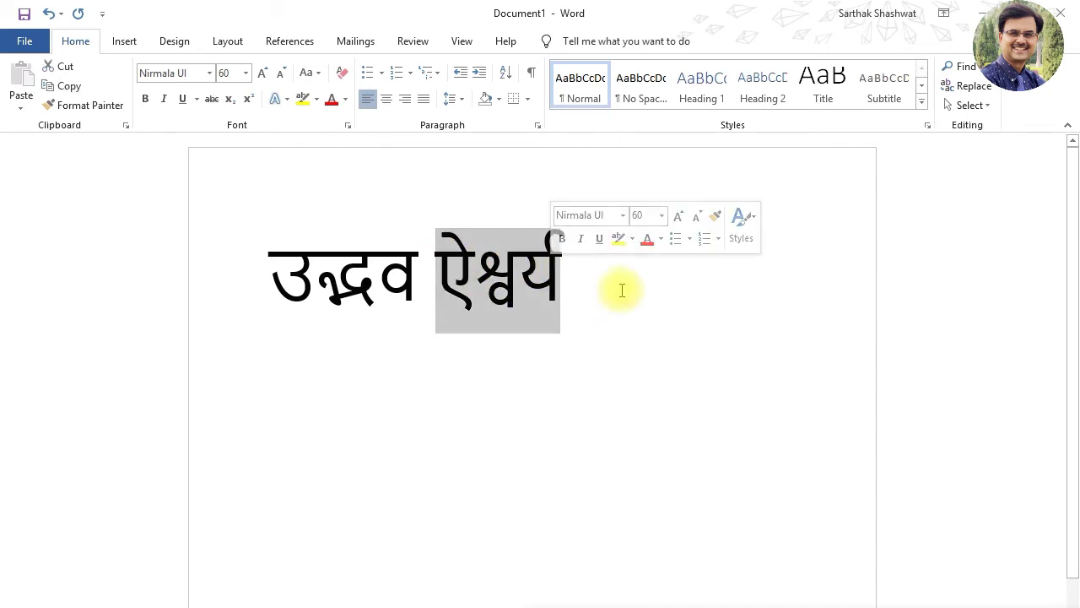
pyautogui.press('Delete')
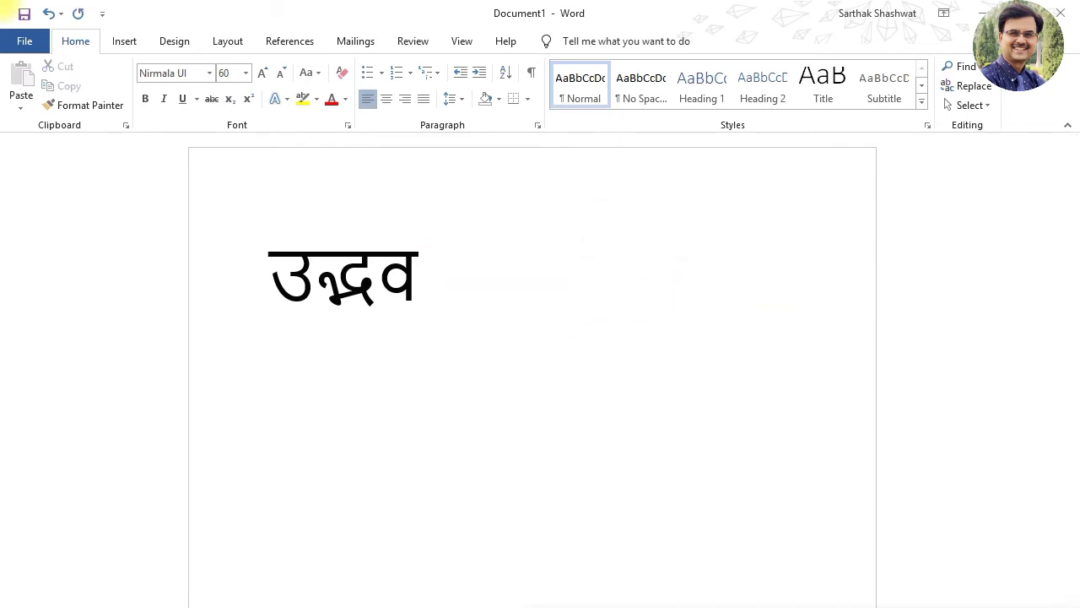
pyautogui.press('Return')
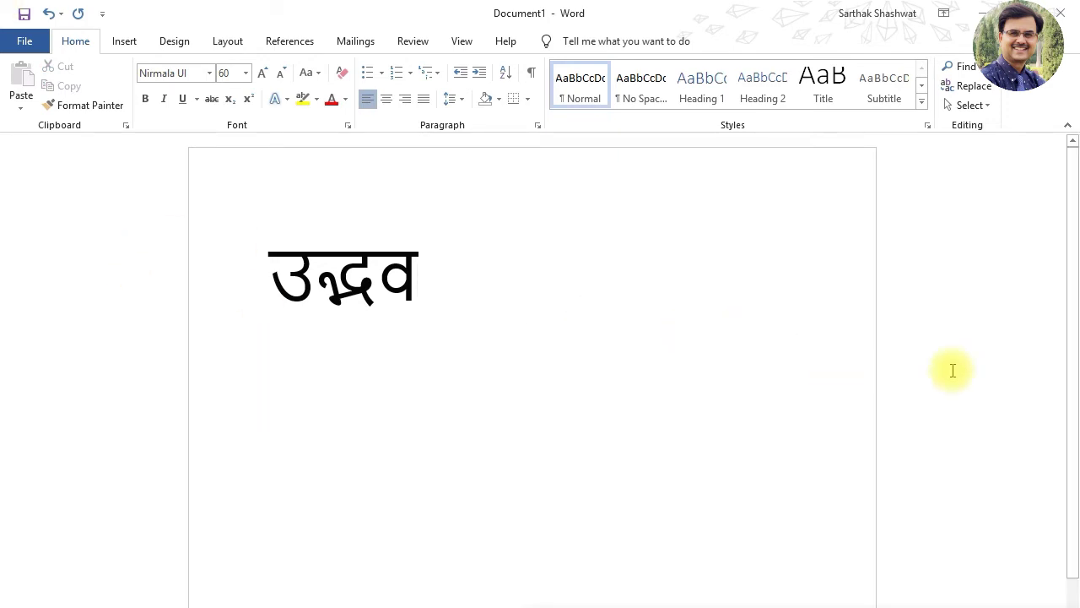
# Type उद् with a visible halant at the start of line two
pyautogui.write('उ')
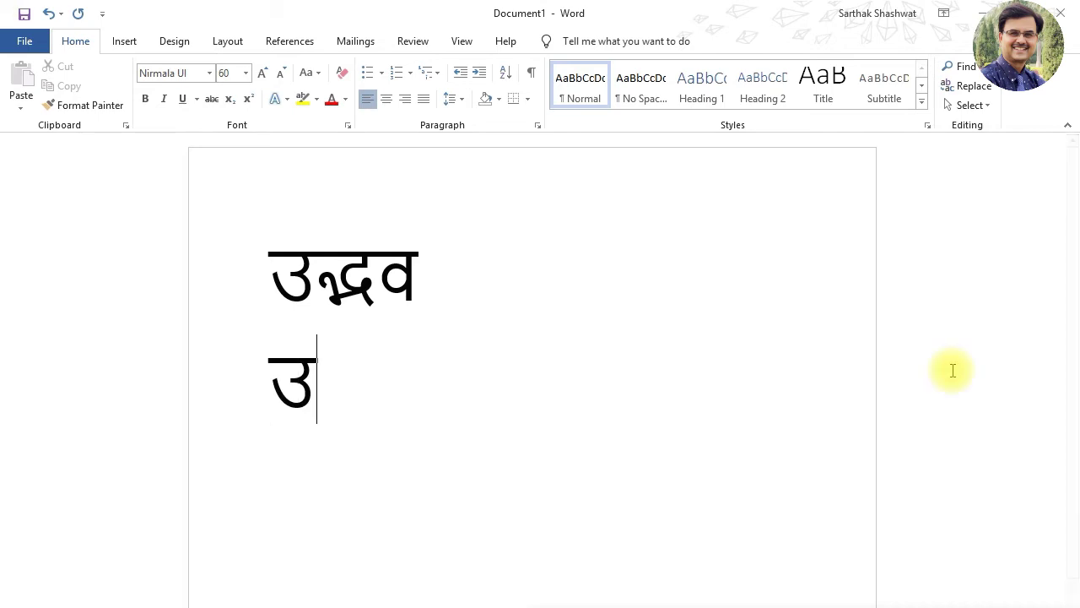
pyautogui.write('द्')
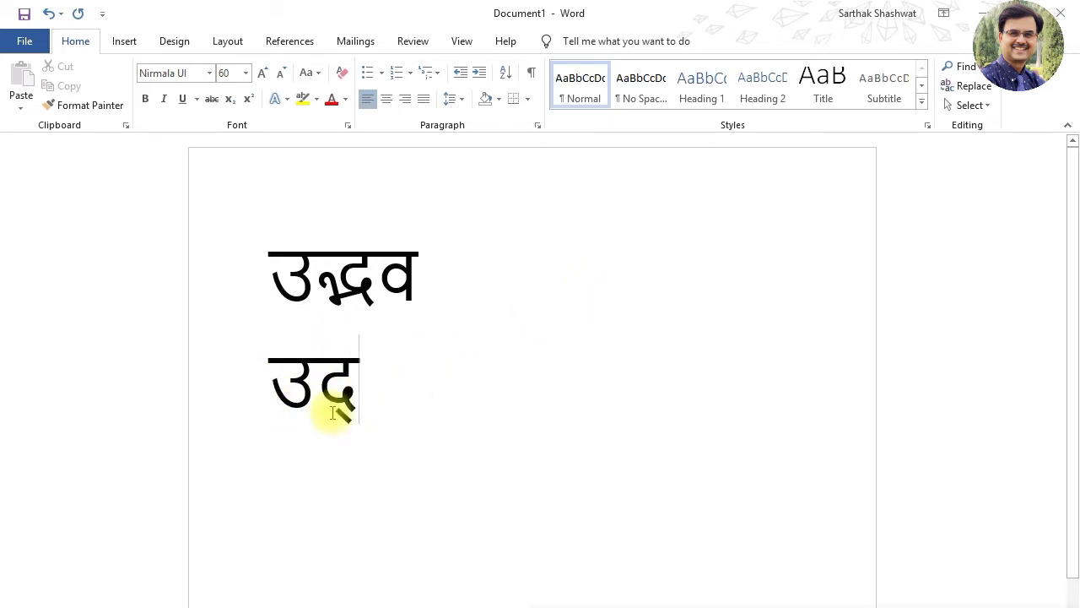
# Open Insert > Symbol > More Symbols with the Mangal font selected
pyautogui.click(124, 44)
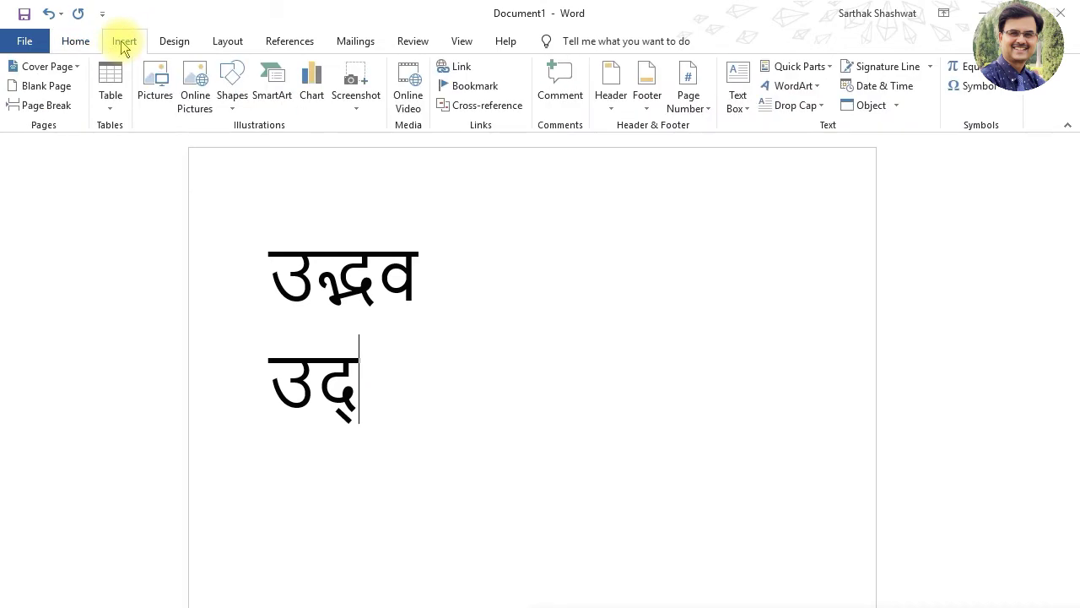
pyautogui.click(1003, 93)
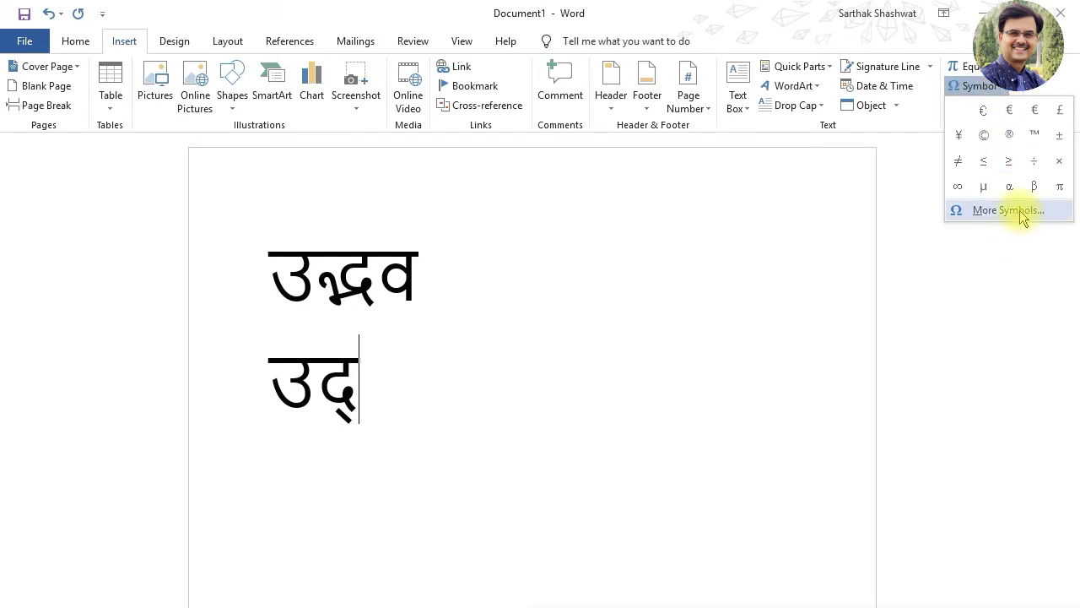
pyautogui.click(1012, 210)
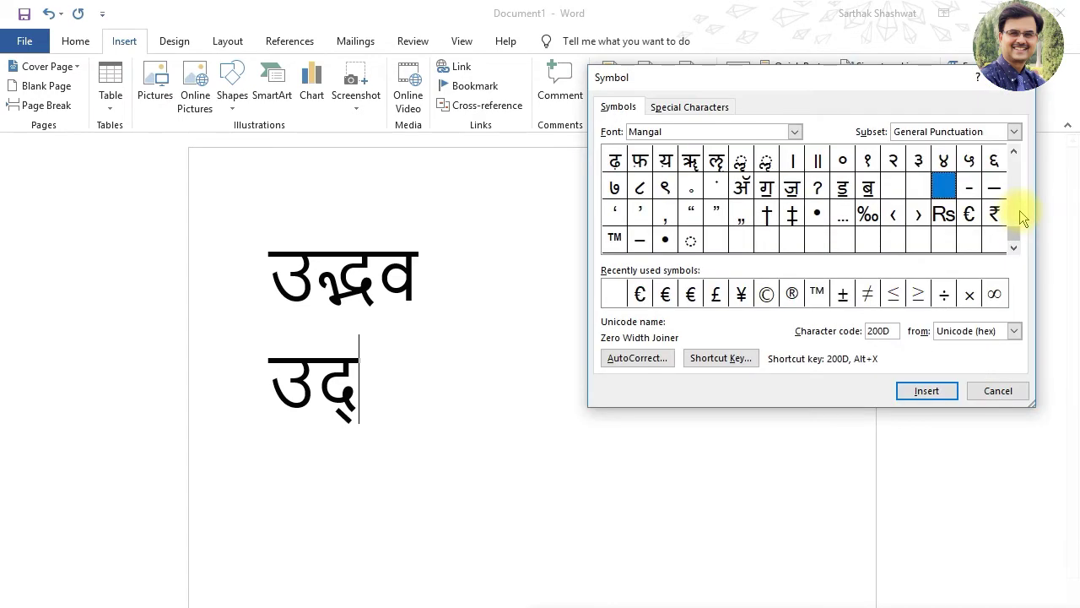
pyautogui.moveTo(865, 81); pyautogui.dragTo(820, 98)
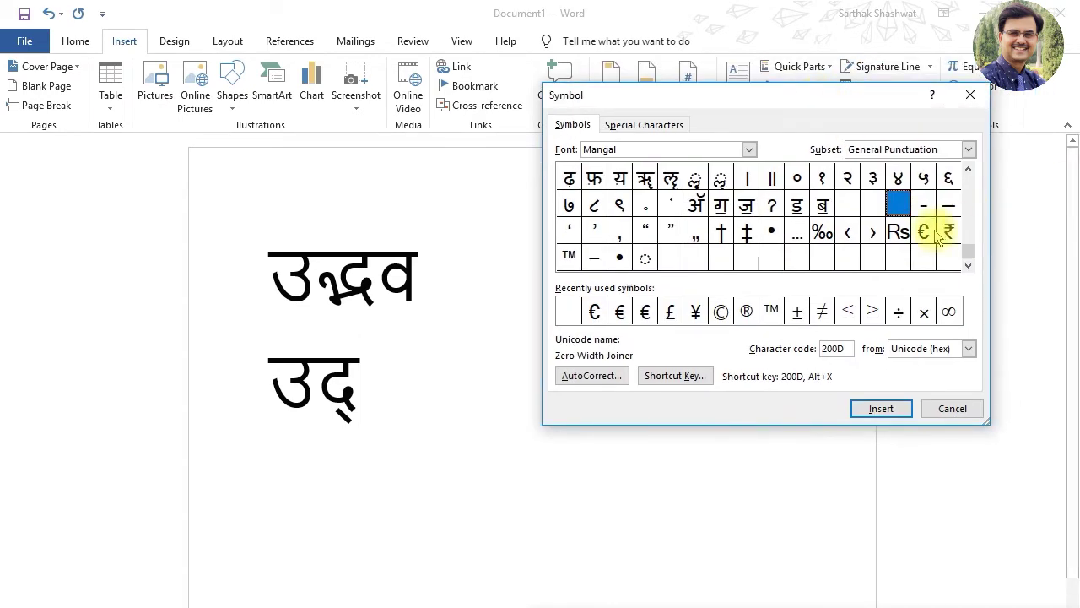
pyautogui.doubleClick(628, 150)
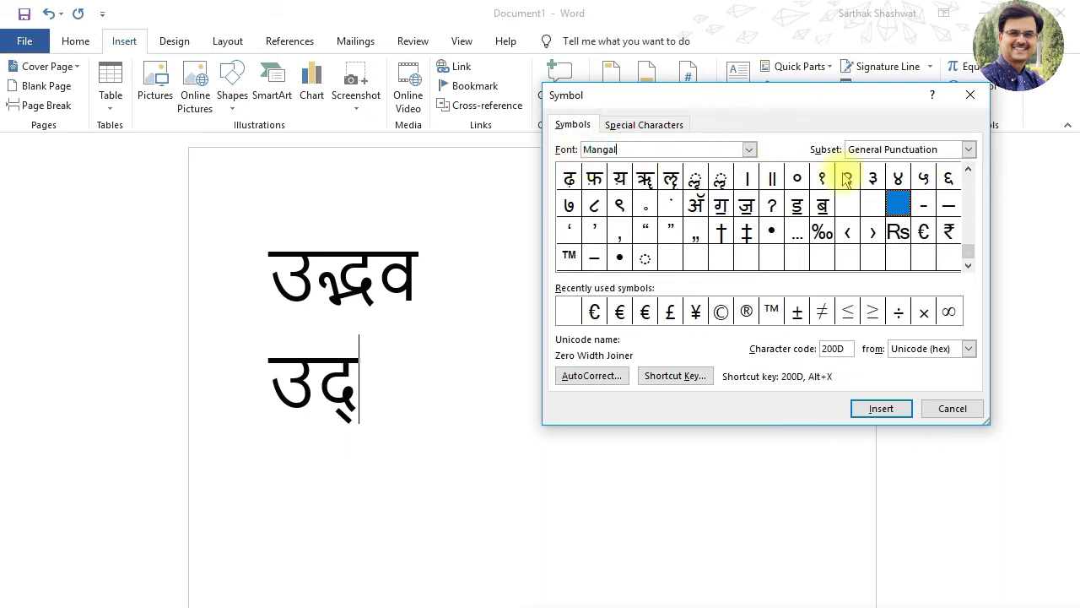
# Scroll to General Punctuation and pick Zero Width Joiner (200D) beside Zero Width Space (200B)
pyautogui.click(968, 168)
pyautogui.click(968, 169)
pyautogui.click(968, 169)
pyautogui.click(967, 168)
pyautogui.click(967, 169)
pyautogui.click(968, 169)
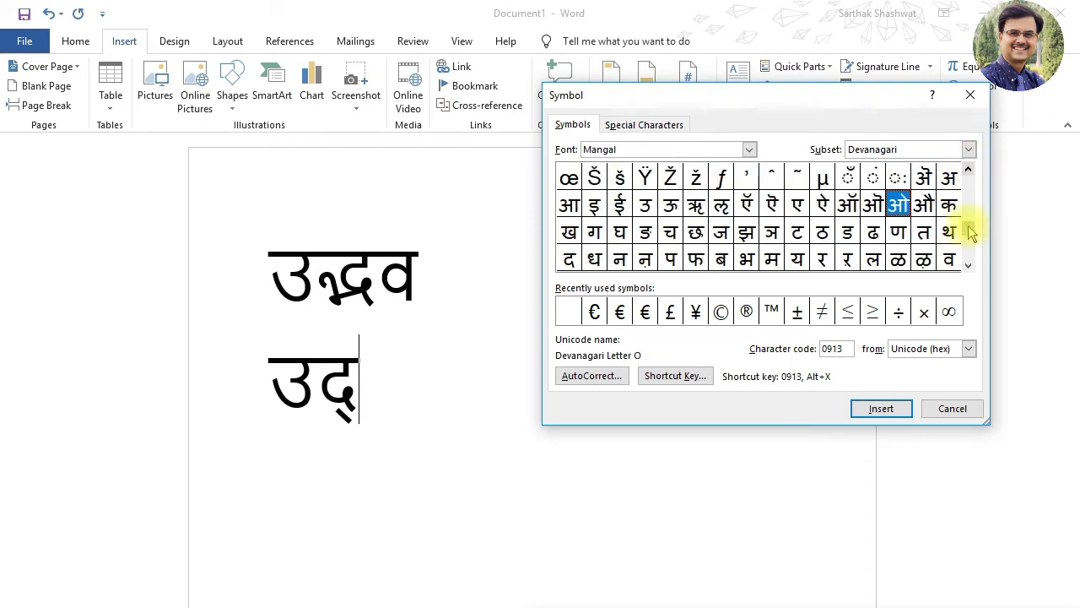
pyautogui.click(968, 266)
pyautogui.click(968, 266)
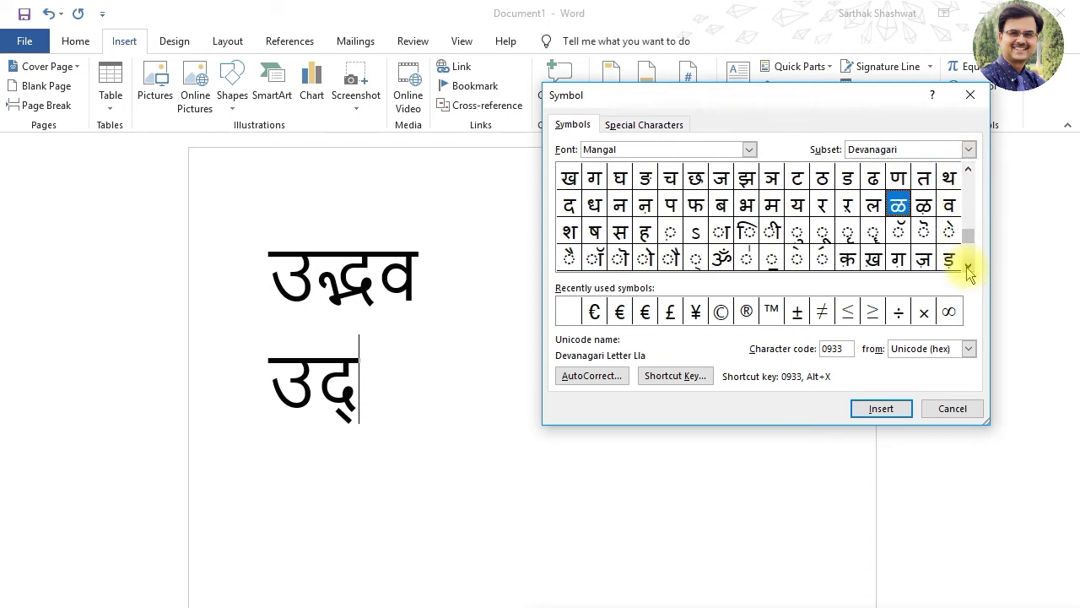
pyautogui.click(968, 266)
pyautogui.click(968, 267)
pyautogui.click(967, 266)
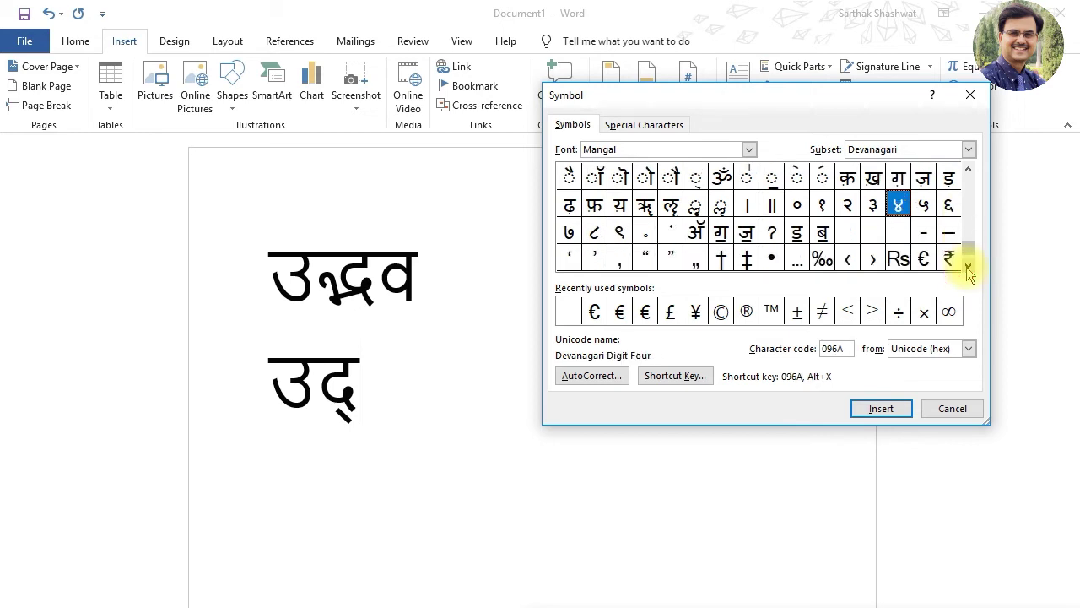
pyautogui.click(847, 234)
pyautogui.click(873, 233)
pyautogui.click(898, 233)
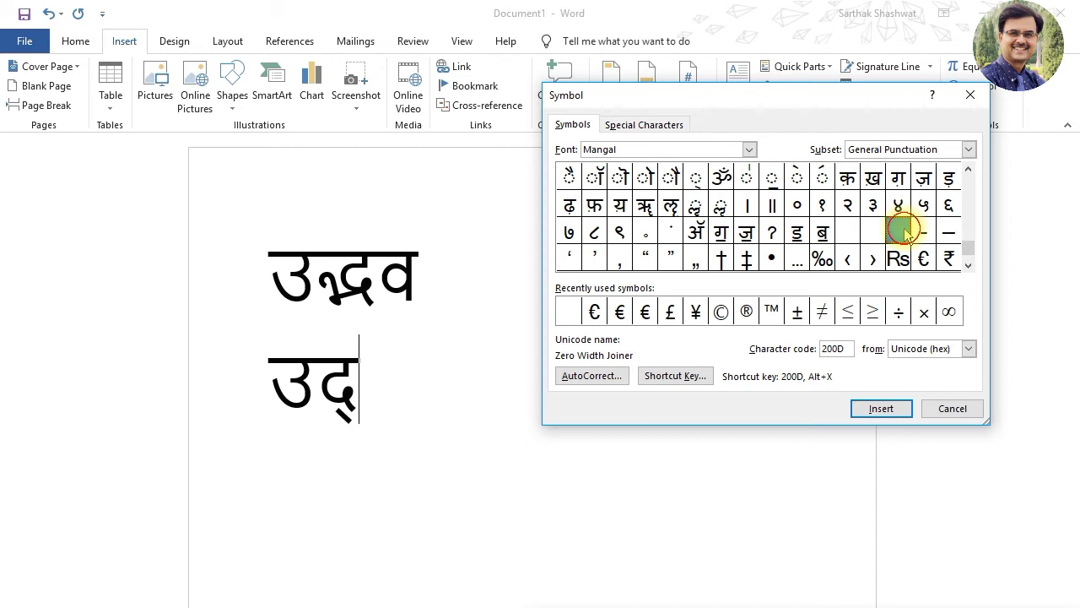
pyautogui.click(846, 233)
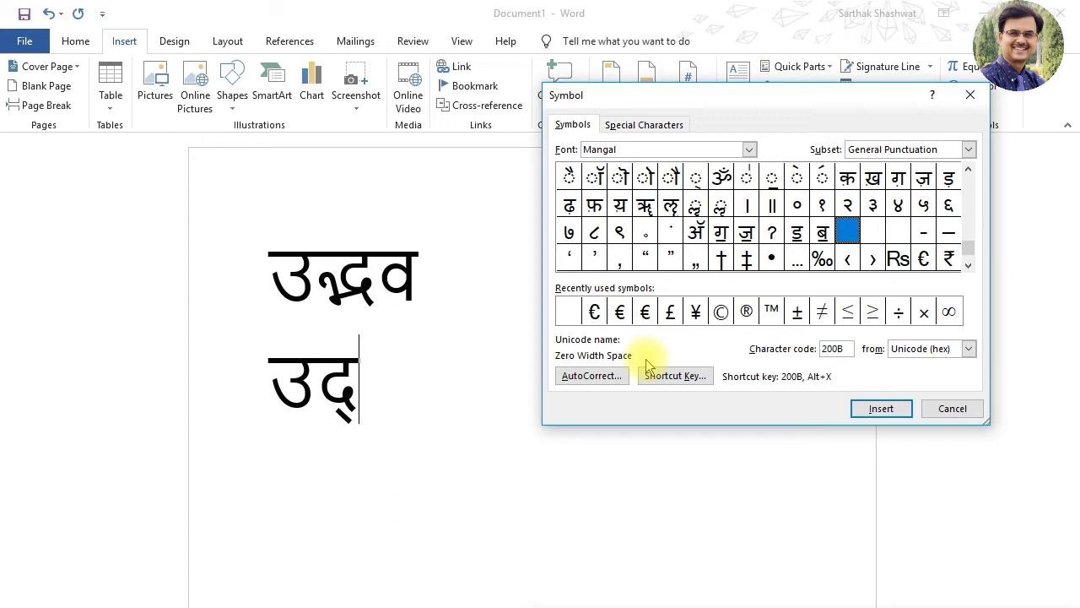
# Compare Zero Width Non-Joiner and Zero Width Space, settle on Zero Width Joiner (200D), and move the dialog aside
pyautogui.click(873, 230)
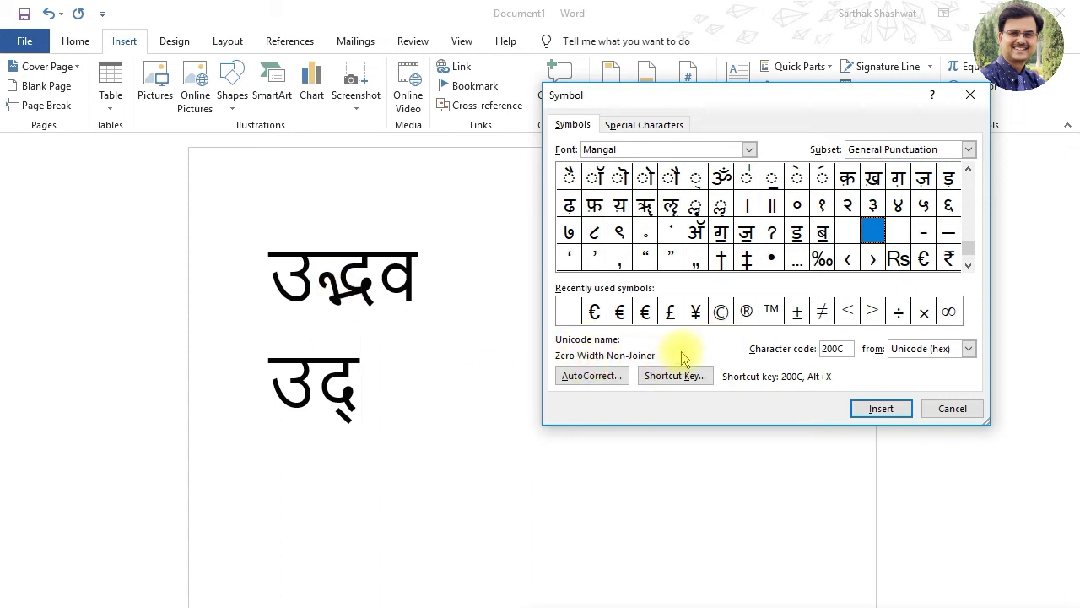
pyautogui.click(898, 230)
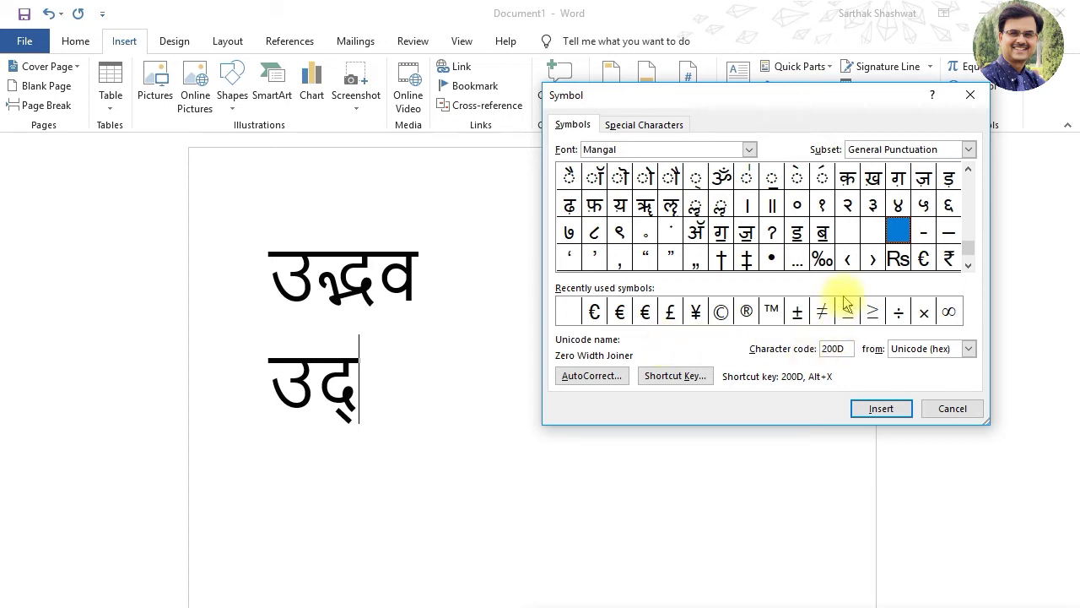
pyautogui.click(851, 231)
pyautogui.click(870, 233)
pyautogui.click(898, 231)
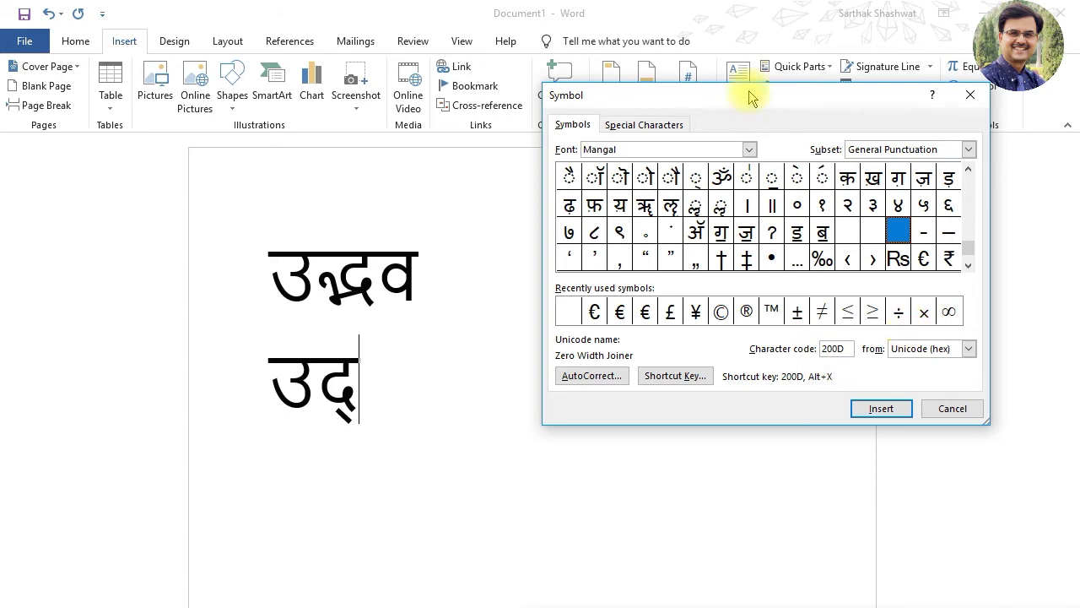
pyautogui.moveTo(708, 92); pyautogui.dragTo(788, 21)
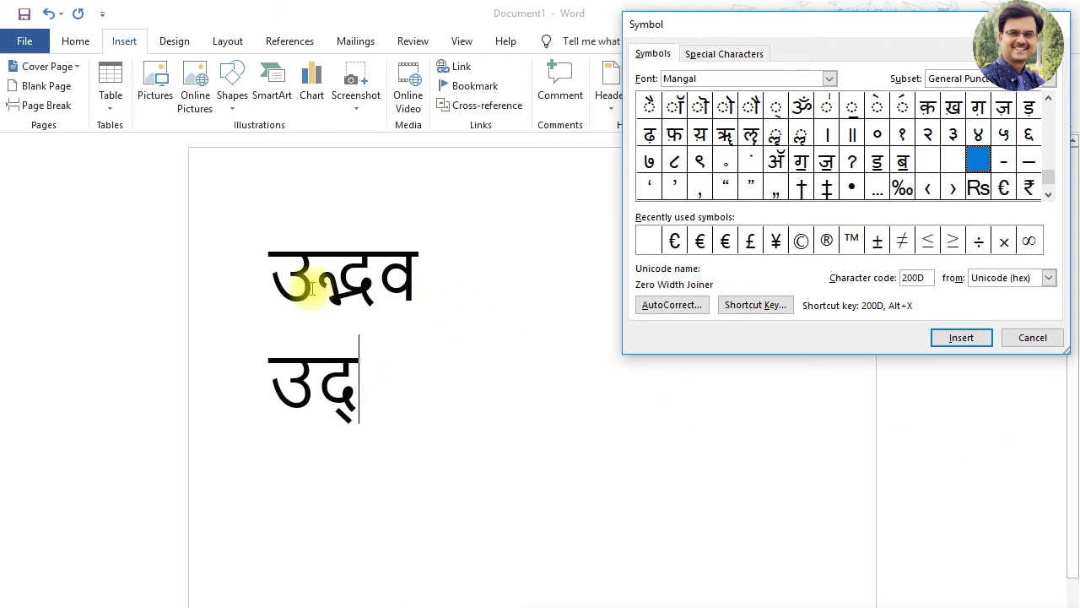
# Place the caret after उद् on line two and choose Zero Width Non-Joiner (200C)
pyautogui.moveTo(278, 274); pyautogui.dragTo(401, 269)
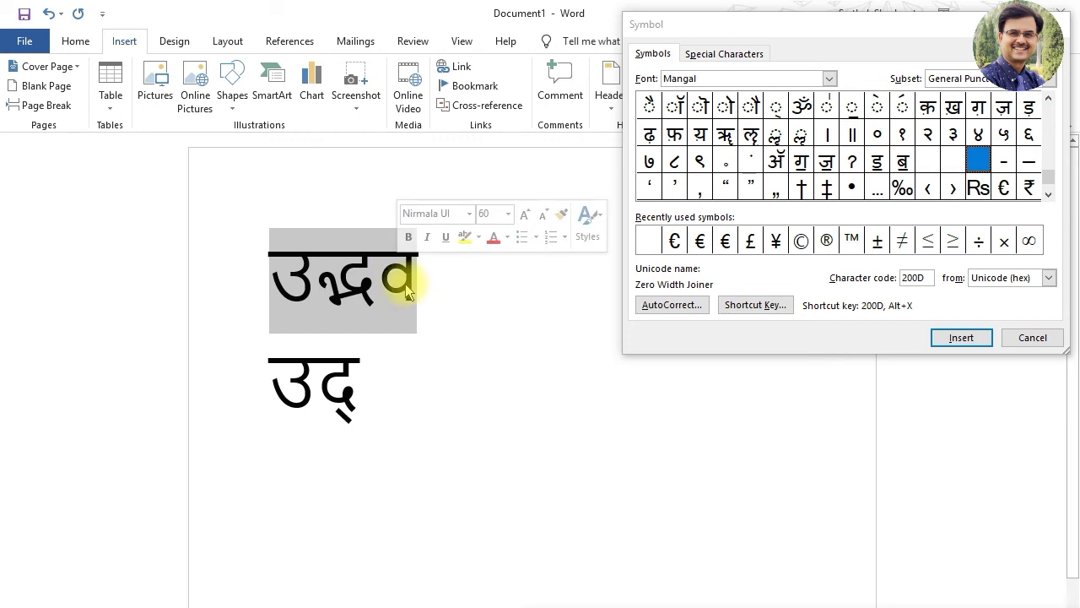
pyautogui.click(404, 278)
pyautogui.click(75, 41)
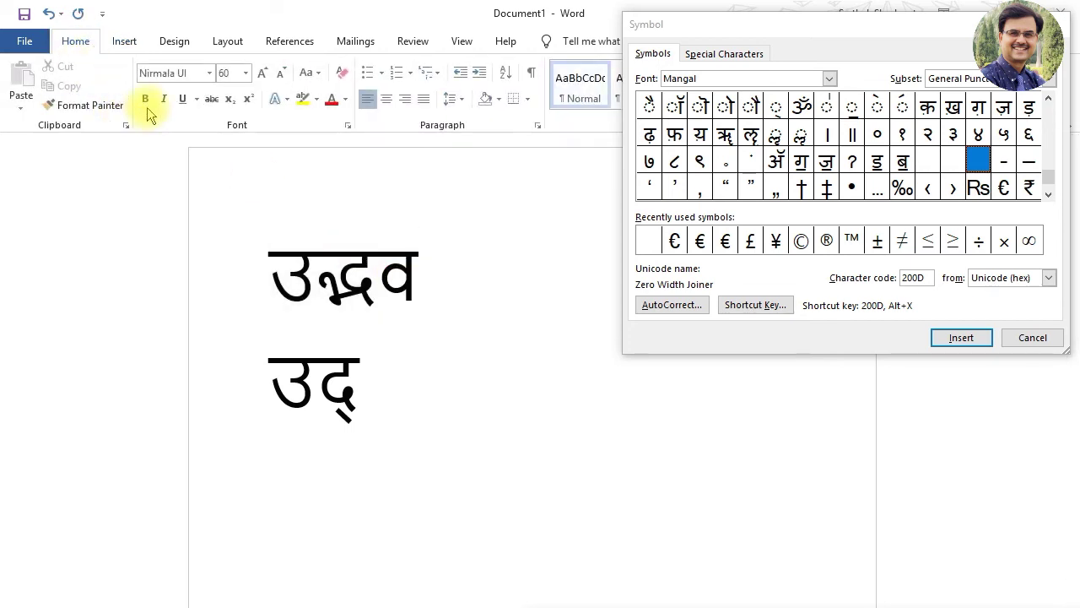
pyautogui.click(366, 387)
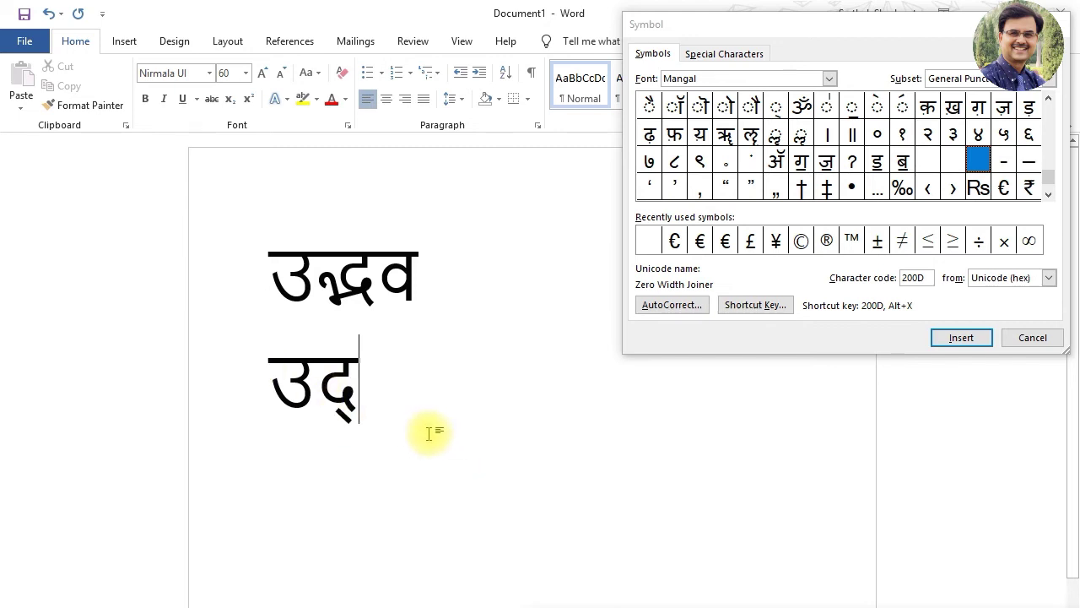
pyautogui.click(975, 161)
pyautogui.click(951, 164)
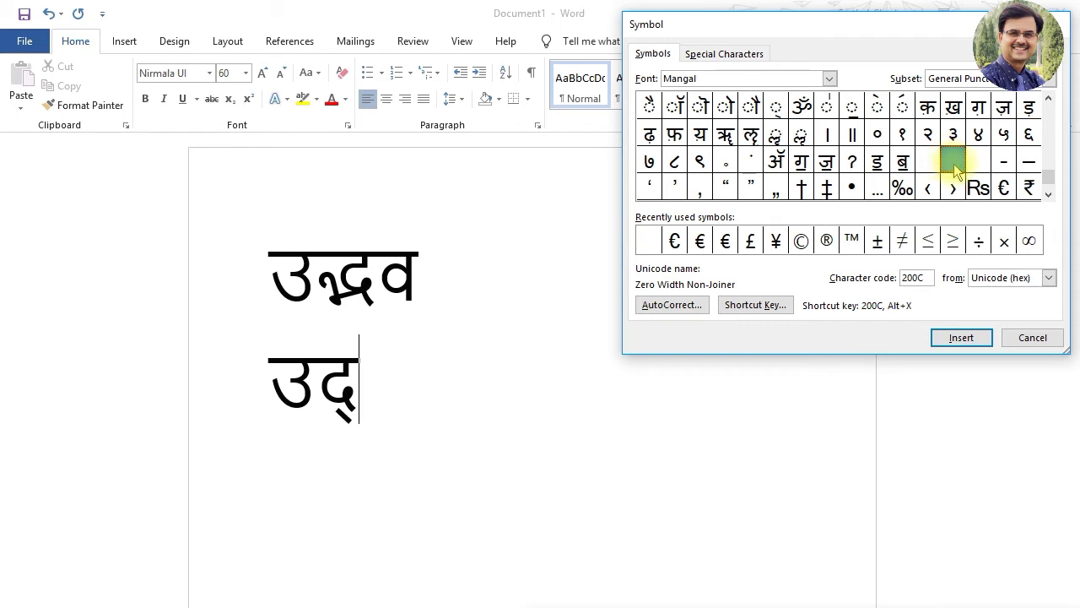
# Insert the Zero Width Non-Joiner after उद् and type भव to form उद्‌भव with visible halant
pyautogui.click(961, 339)
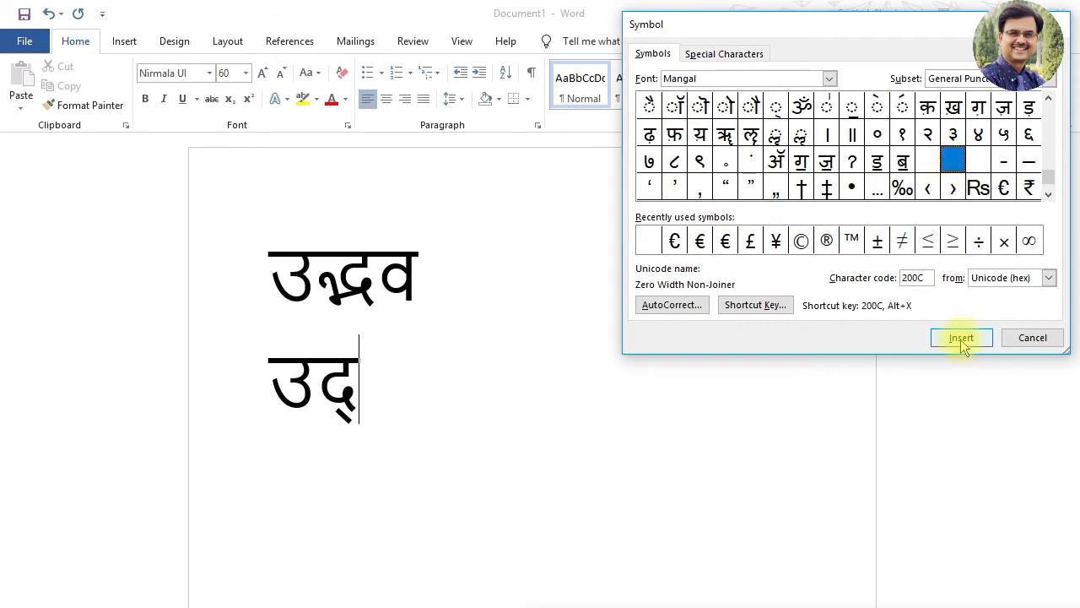
pyautogui.click(961, 339)
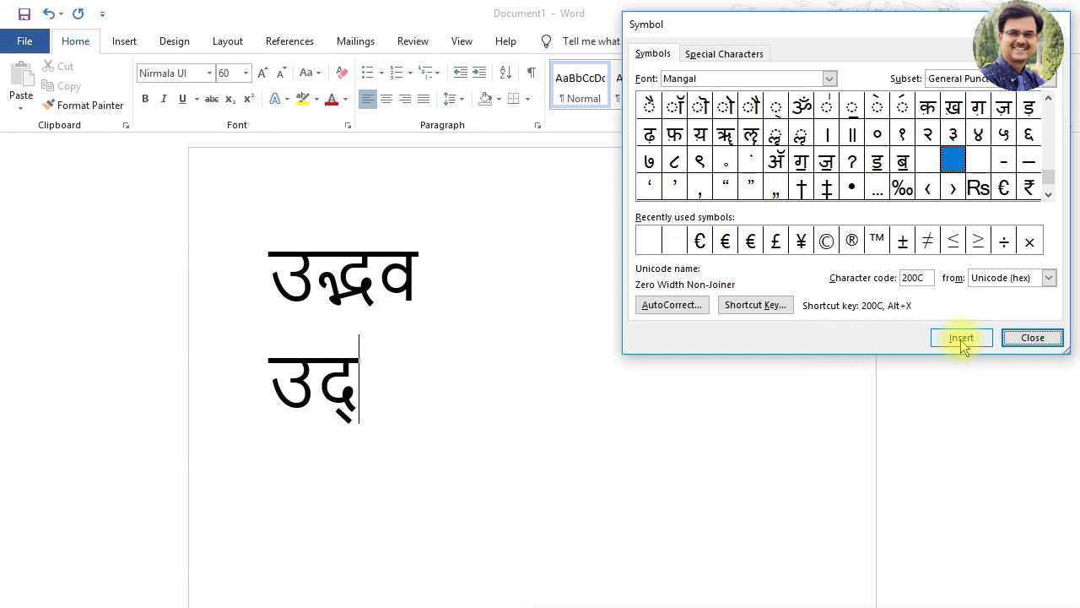
pyautogui.click(439, 382)
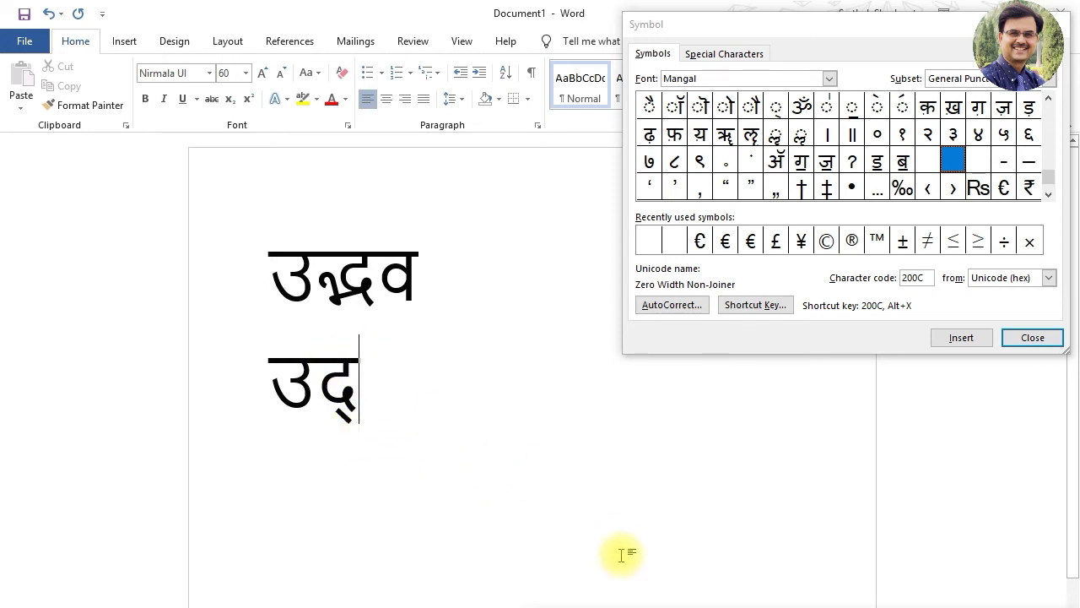
pyautogui.write('भ')
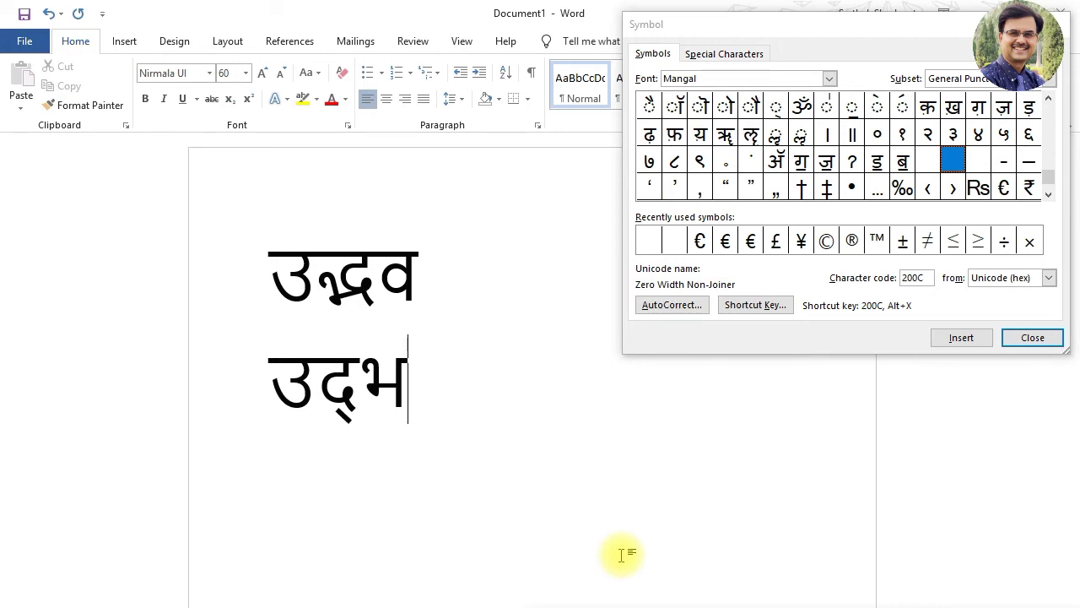
pyautogui.write('व')
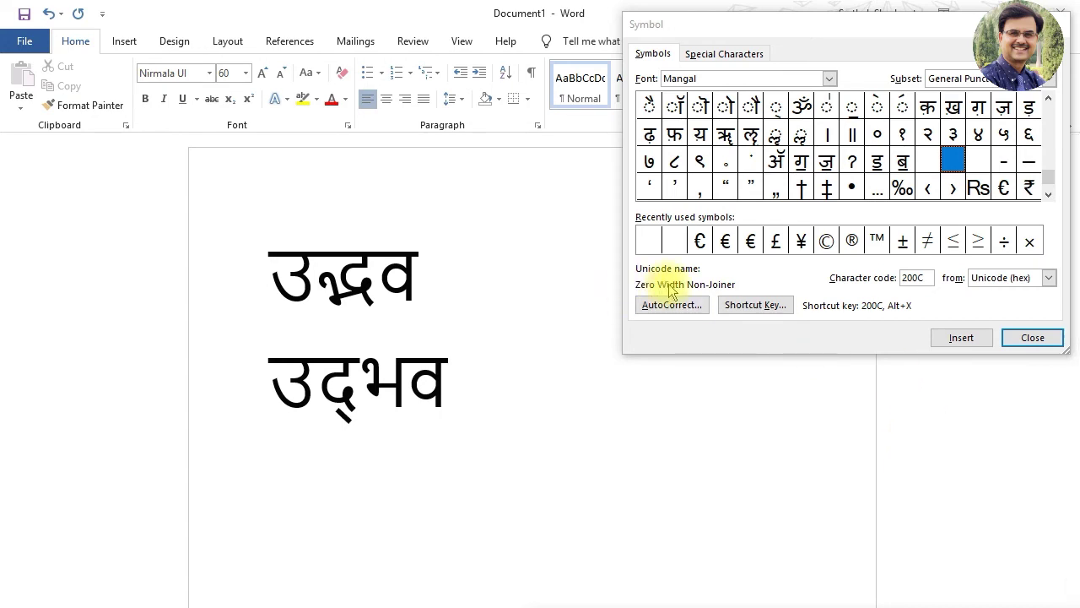
pyautogui.click(967, 340)
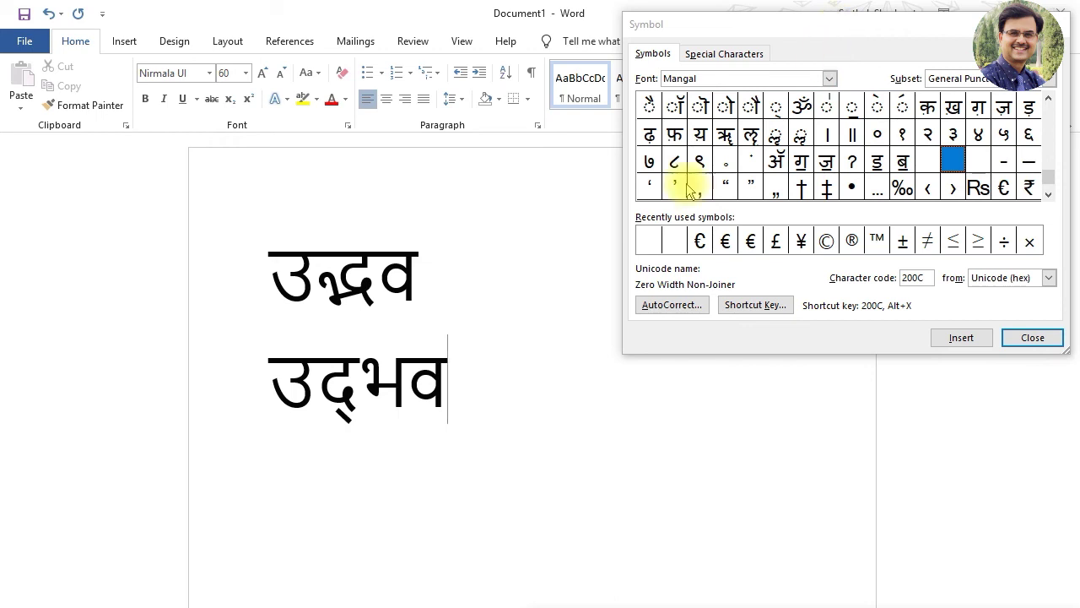
pyautogui.click(435, 274)
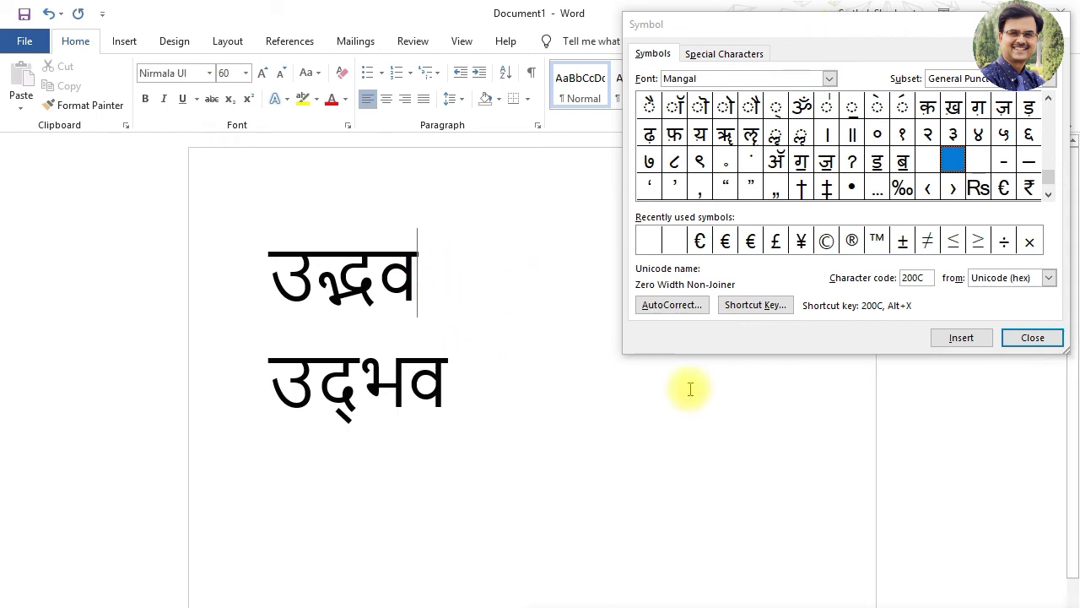
# Type ऐश्वर्य after line one's word, then ऐश् after उद्‌भव on line two
pyautogui.write('ऐश्वर्य')
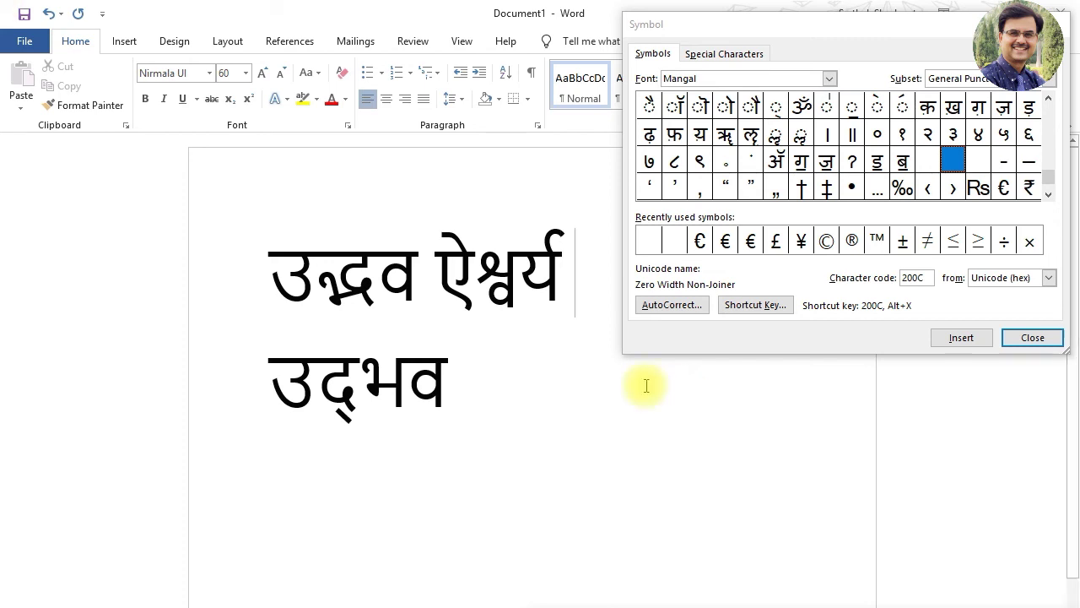
pyautogui.click(511, 365)
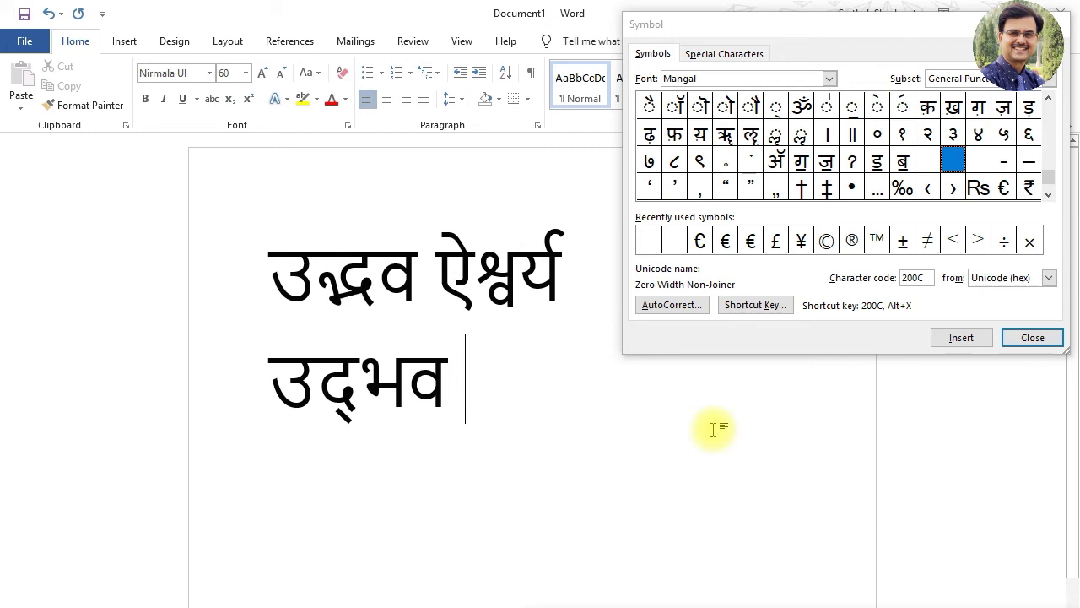
pyautogui.write('ऐ')
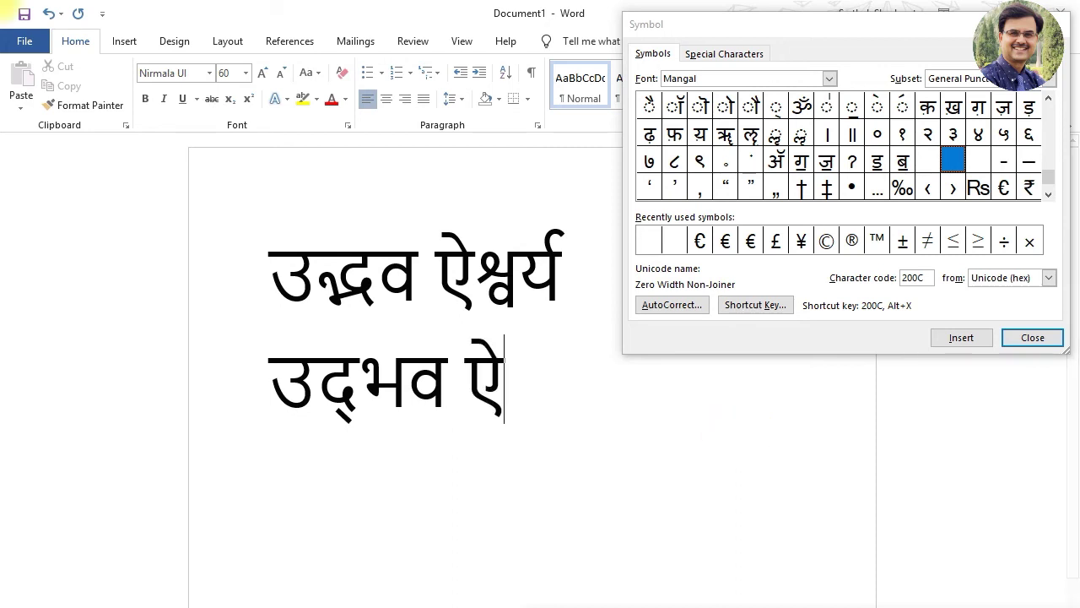
pyautogui.write('श्')
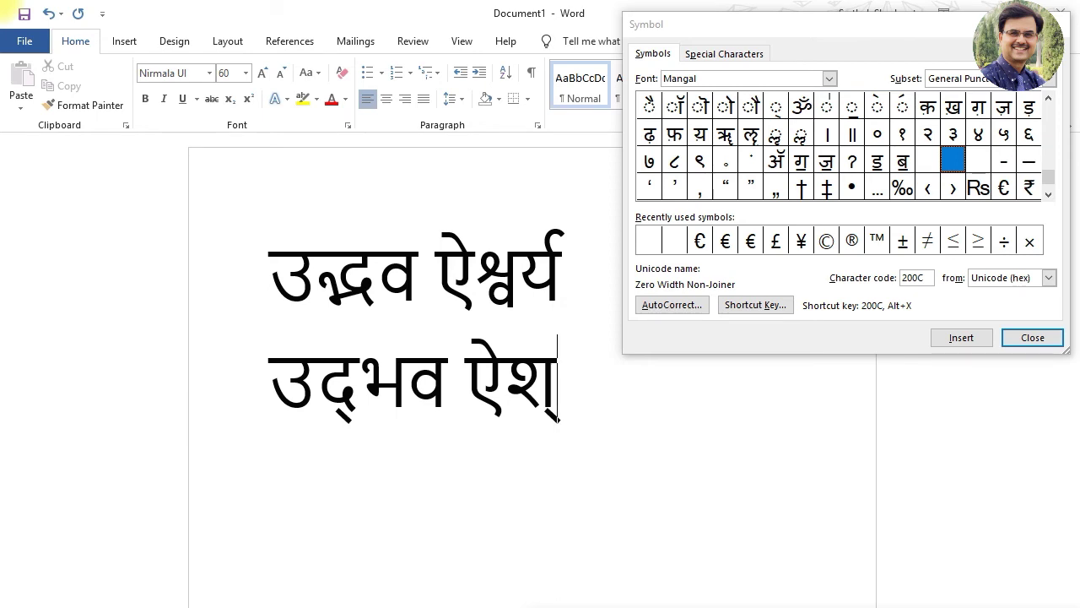
# Insert a Zero Width Joiner (200D) after श् and finish the word with वर्य
pyautogui.click(981, 163)
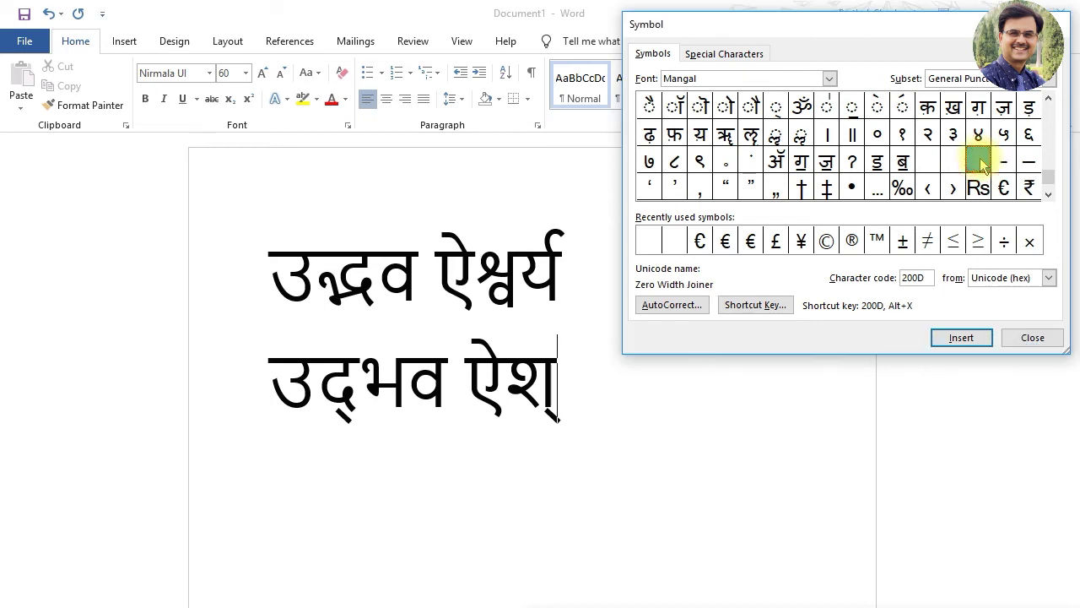
pyautogui.click(957, 339)
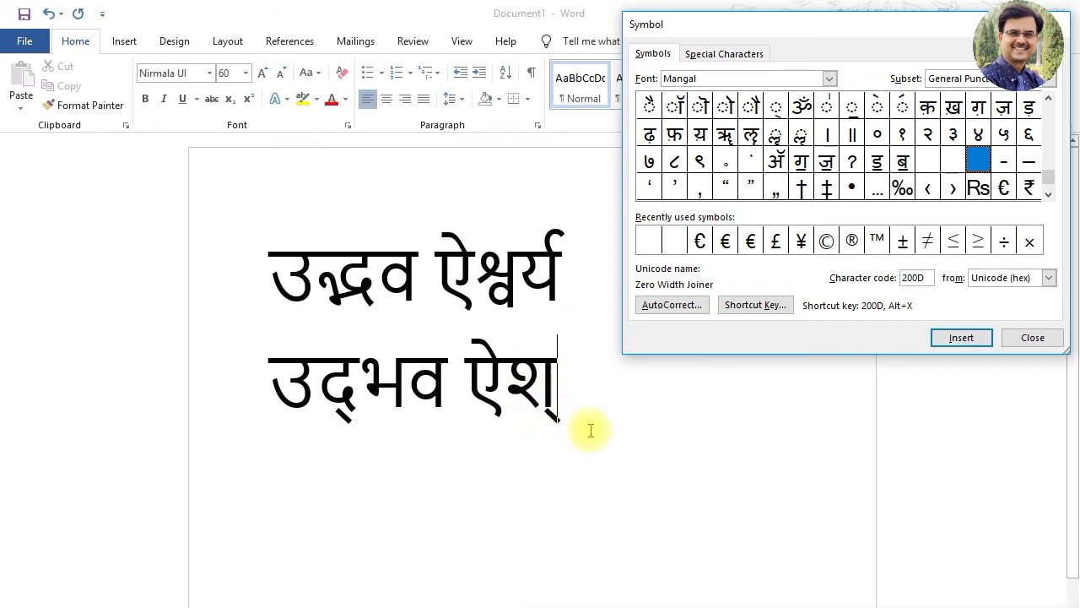
pyautogui.click(956, 339)
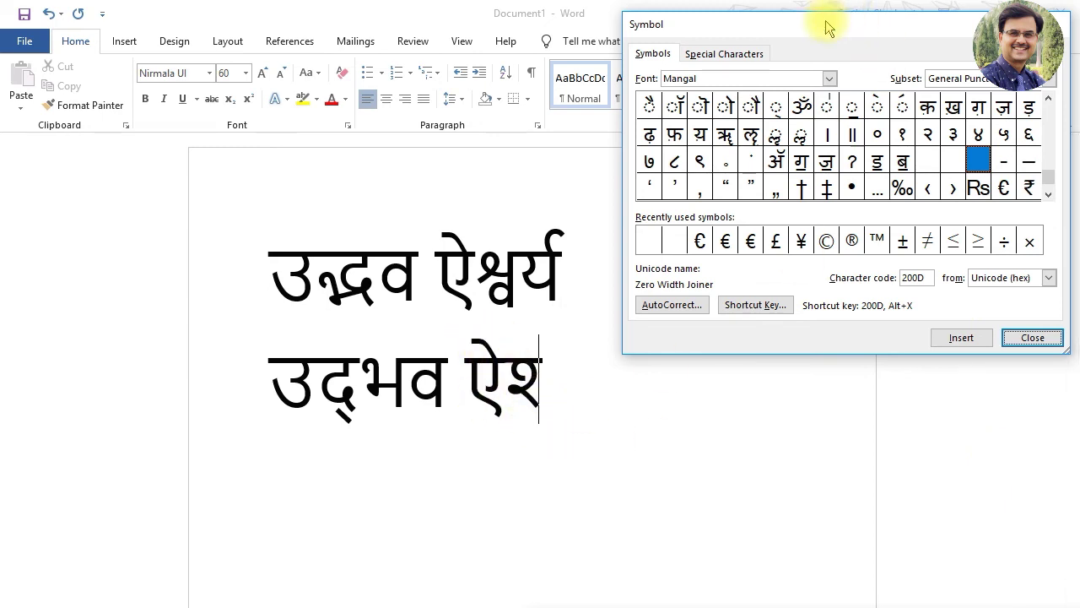
pyautogui.moveTo(827, 24); pyautogui.dragTo(854, 14)
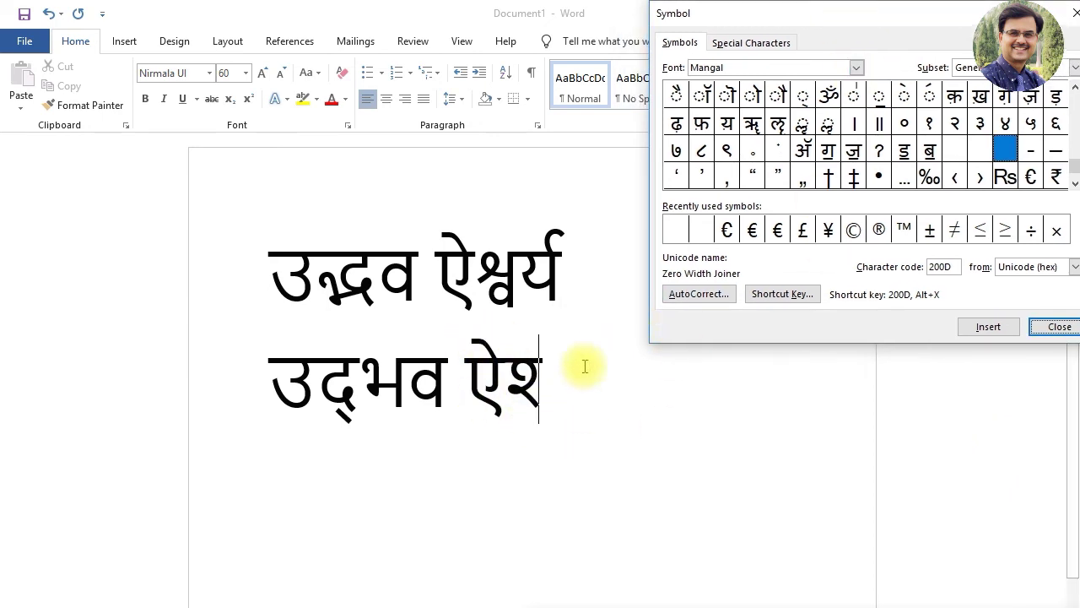
pyautogui.click(585, 366)
pyautogui.write('व')
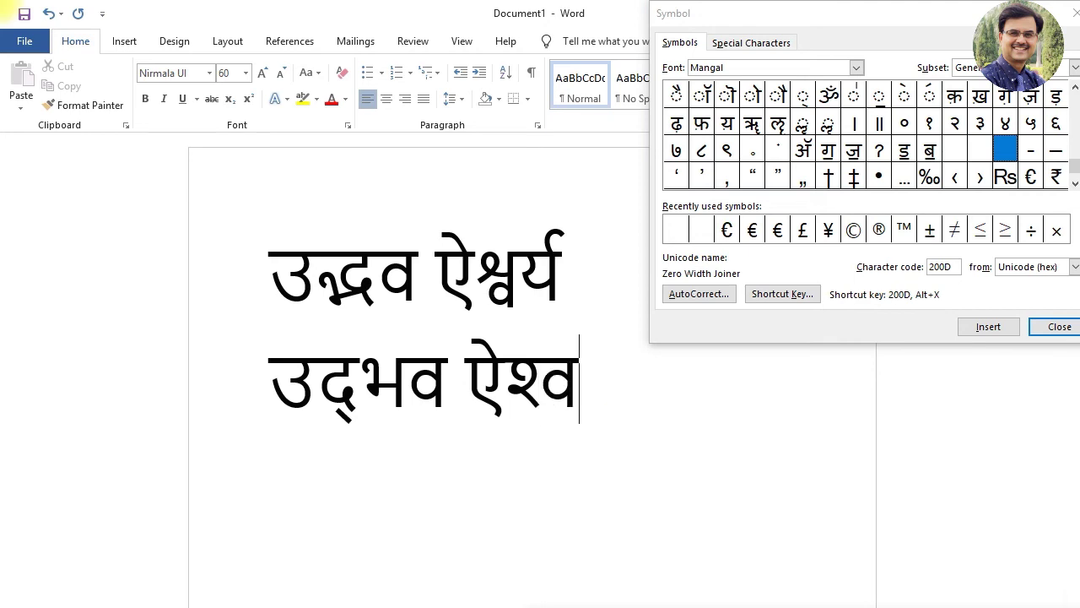
pyautogui.write('रय्')
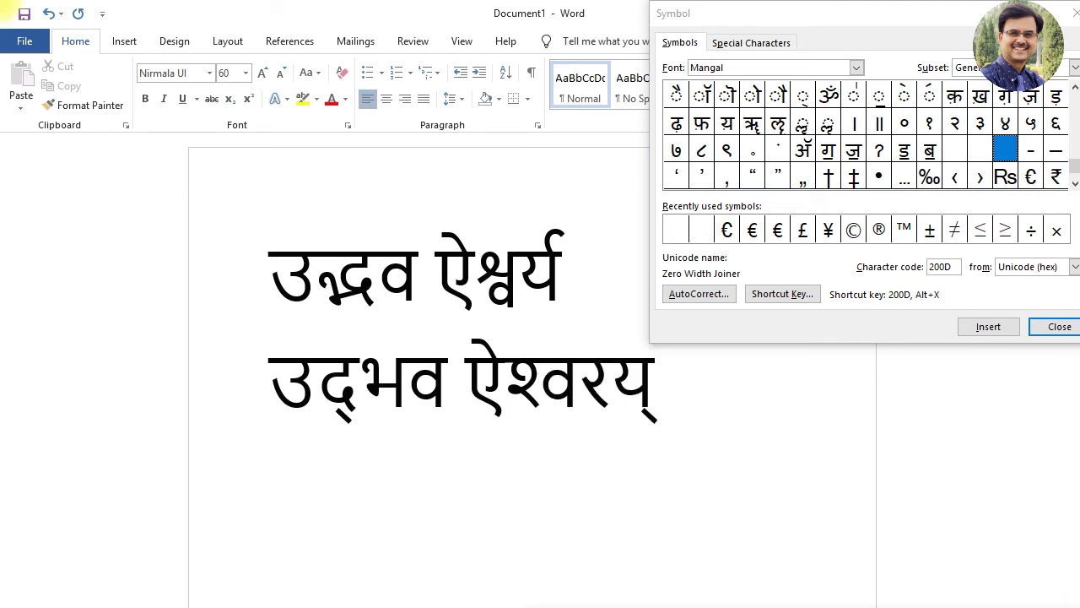
pyautogui.press('BackSpace')
pyautogui.press('BackSpace')
pyautogui.write('्य')
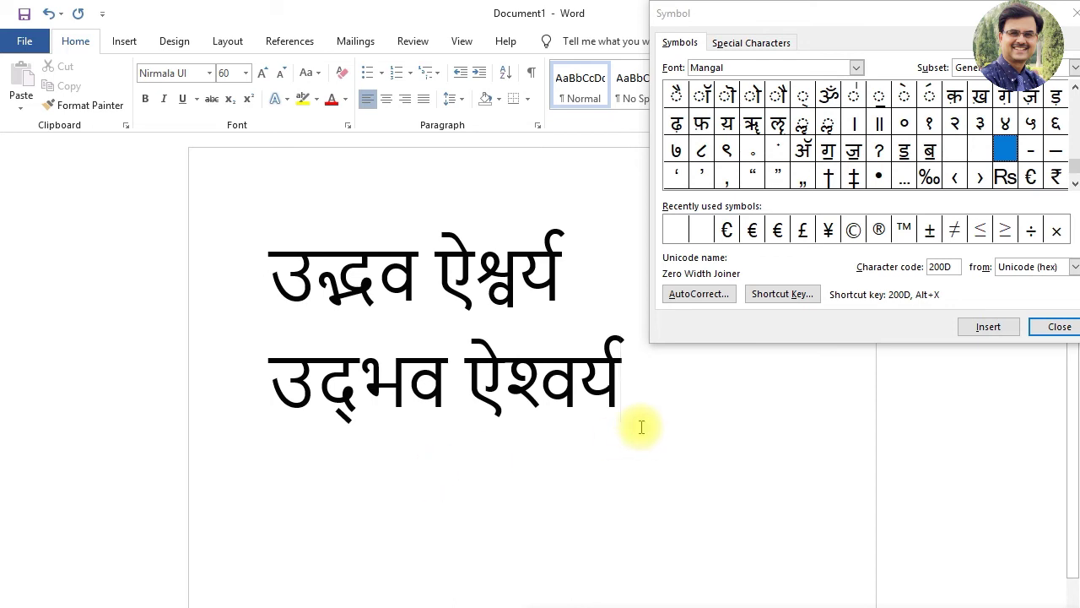
# Try क्षति on a third line, delete it, and restart the line with क्ष
pyautogui.press('Return')
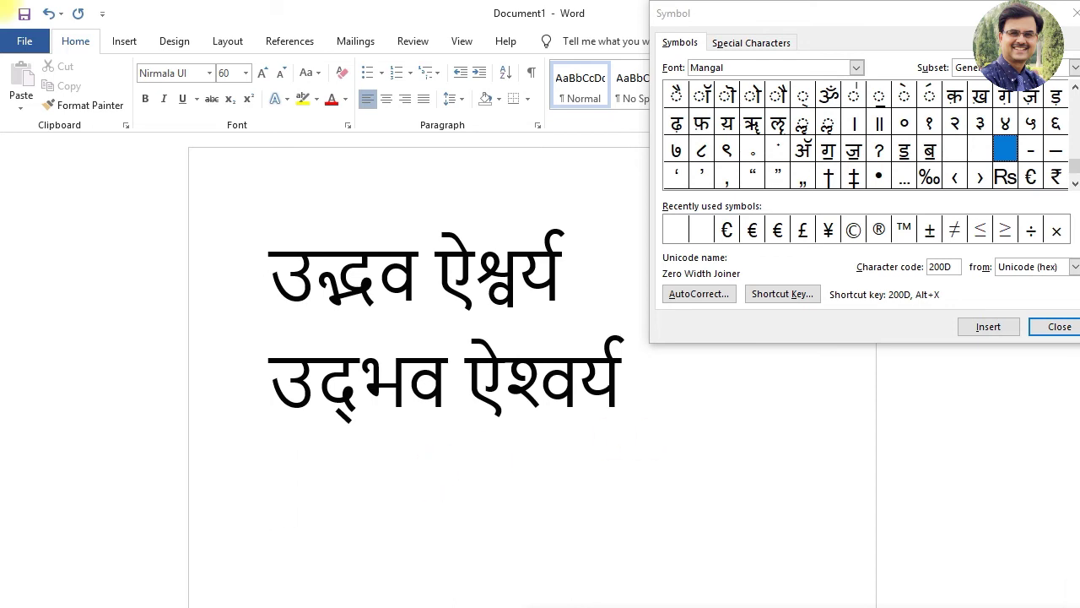
pyautogui.write('क्ष')
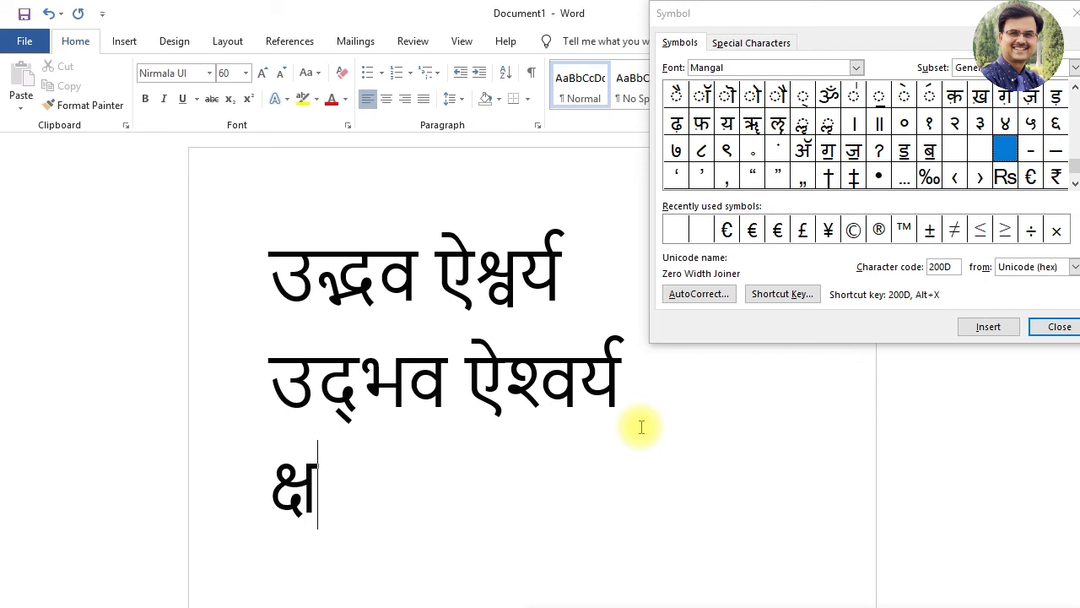
pyautogui.write('ति')
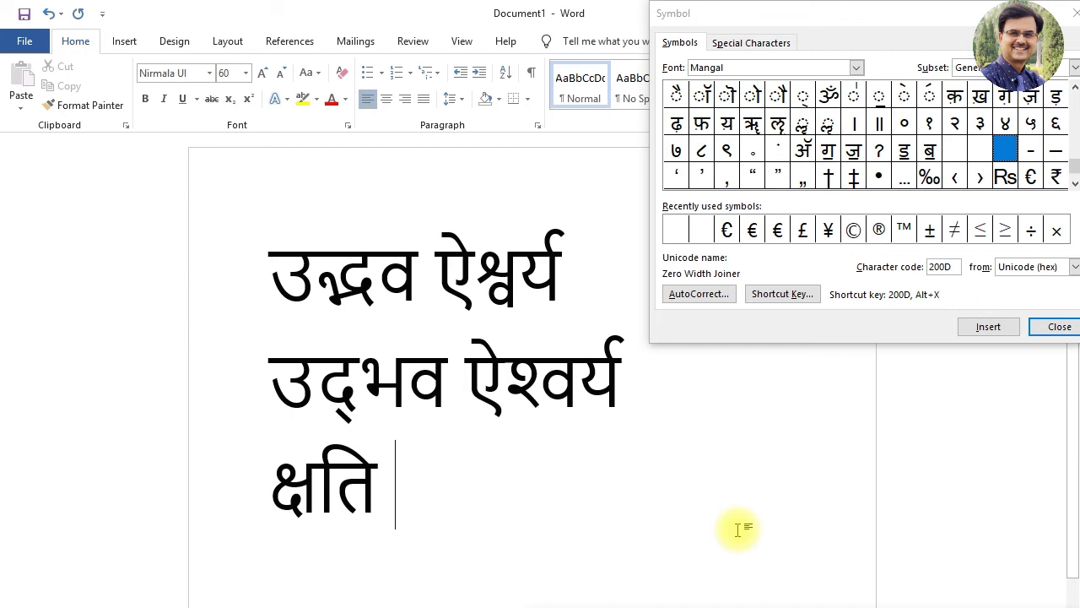
pyautogui.write('क्')
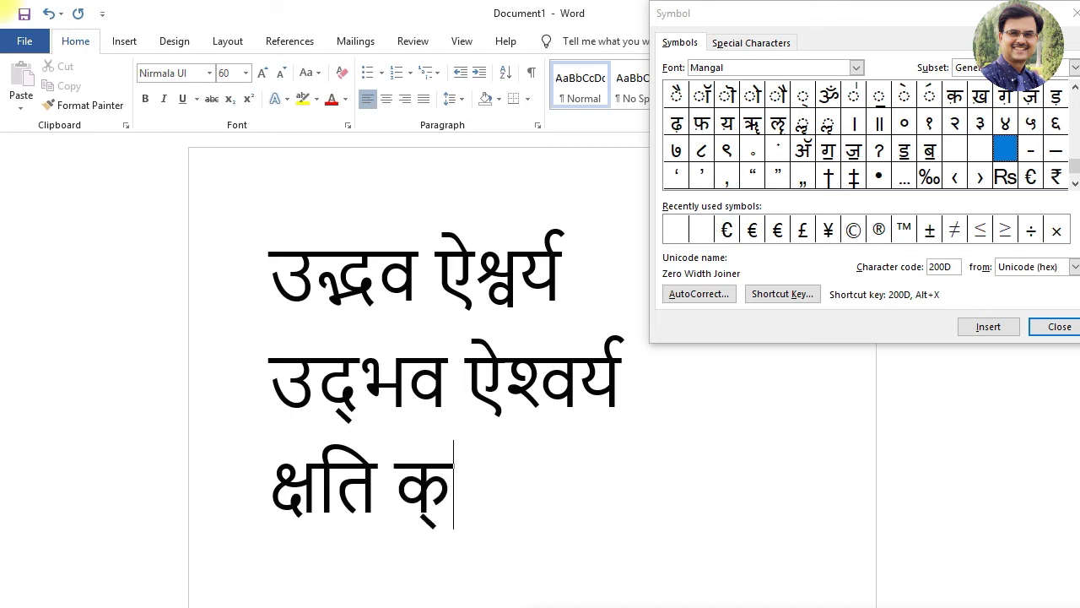
pyautogui.write('ष')
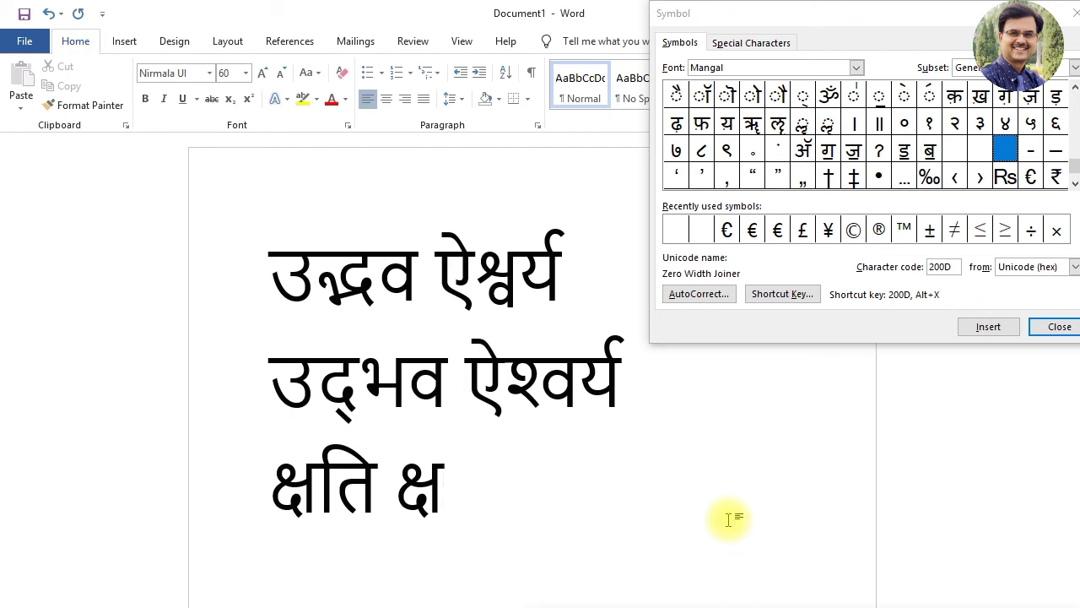
pyautogui.click(217, 455)
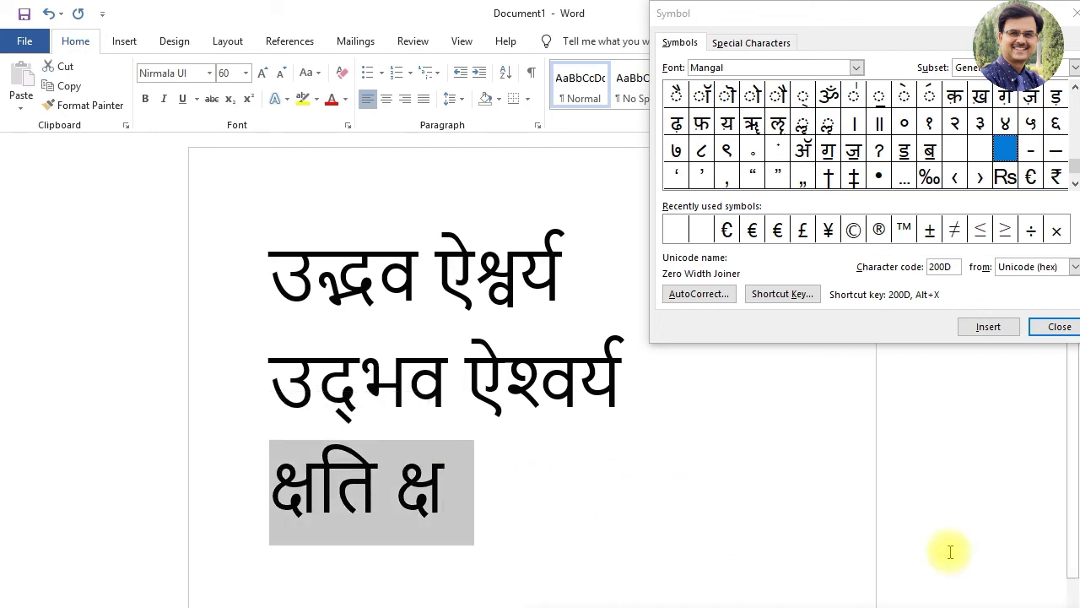
pyautogui.press('Delete')
pyautogui.press('Return')
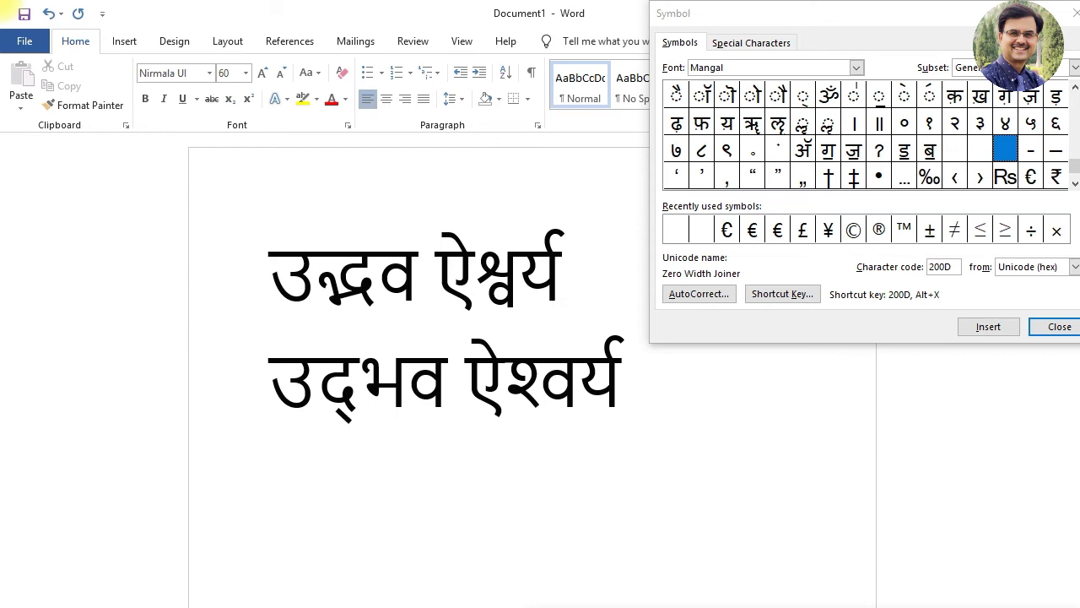
pyautogui.write('क्ष')
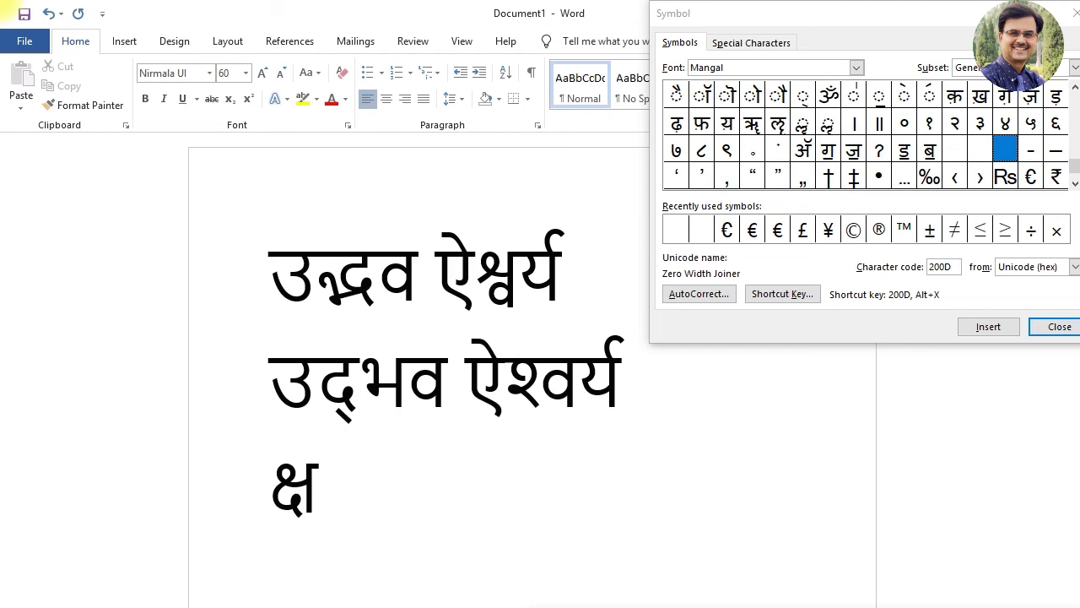
# Add क्‌ष after क्ष, inserting a Zero Width Non-Joiner (200C) between क् and ष
pyautogui.write(' क्')
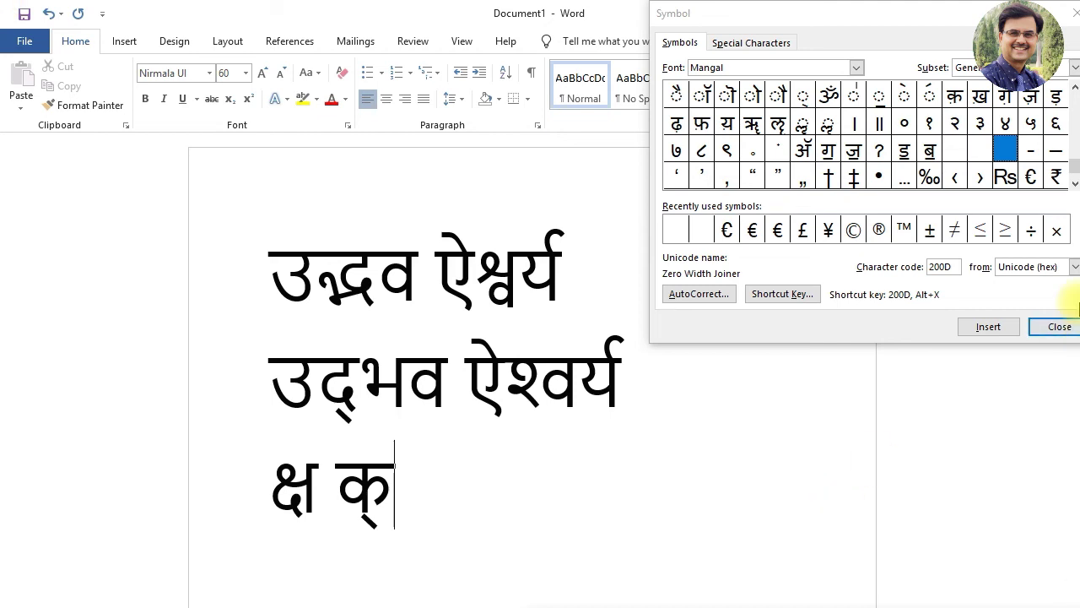
pyautogui.click(980, 153)
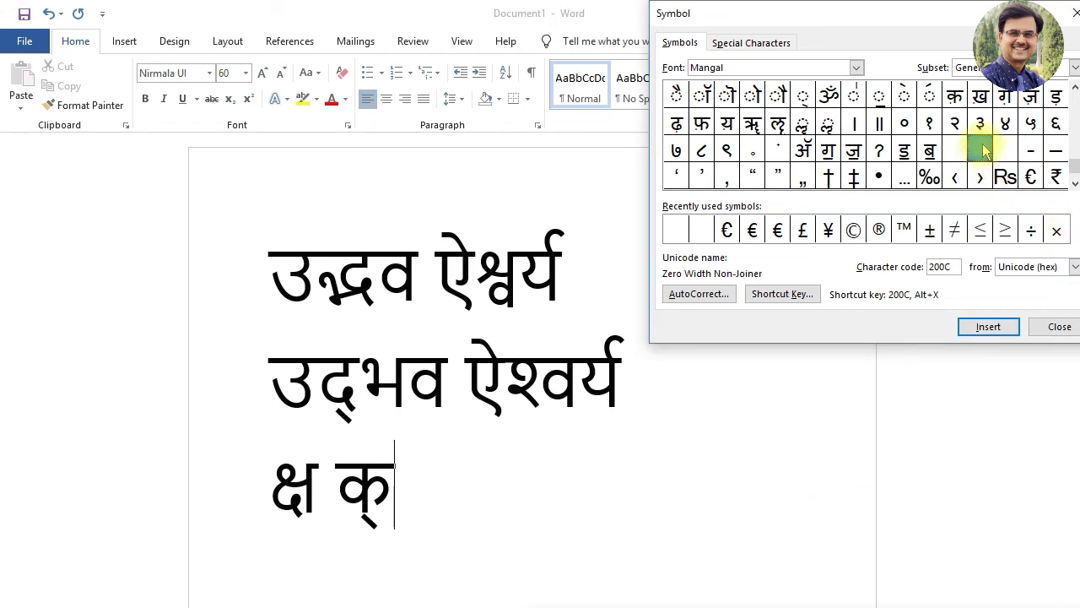
pyautogui.moveTo(974, 20); pyautogui.dragTo(946, 25)
pyautogui.click(962, 330)
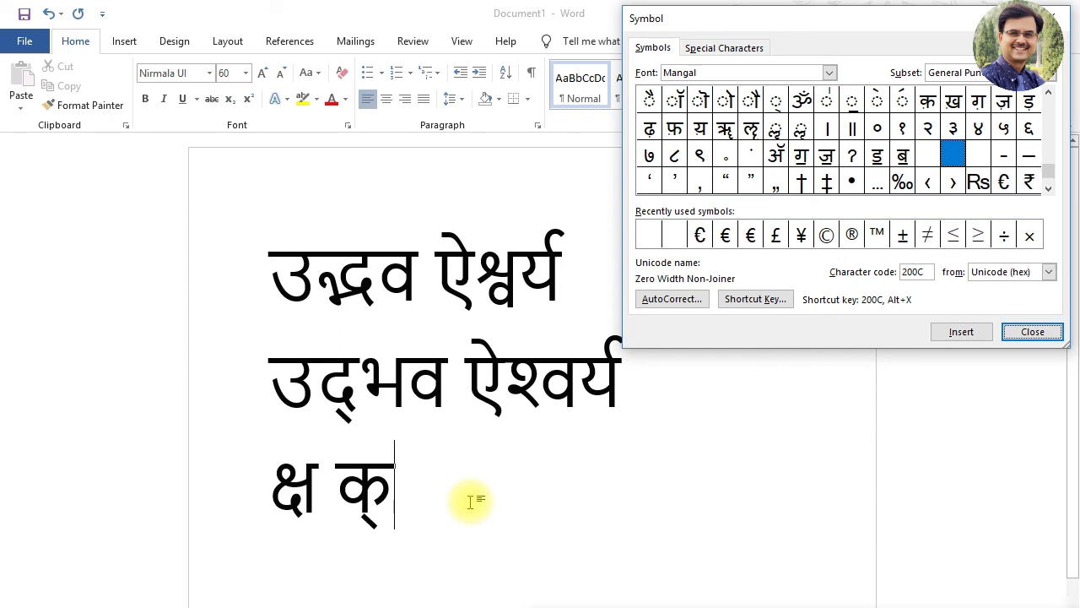
pyautogui.click(414, 494)
pyautogui.write('ष')
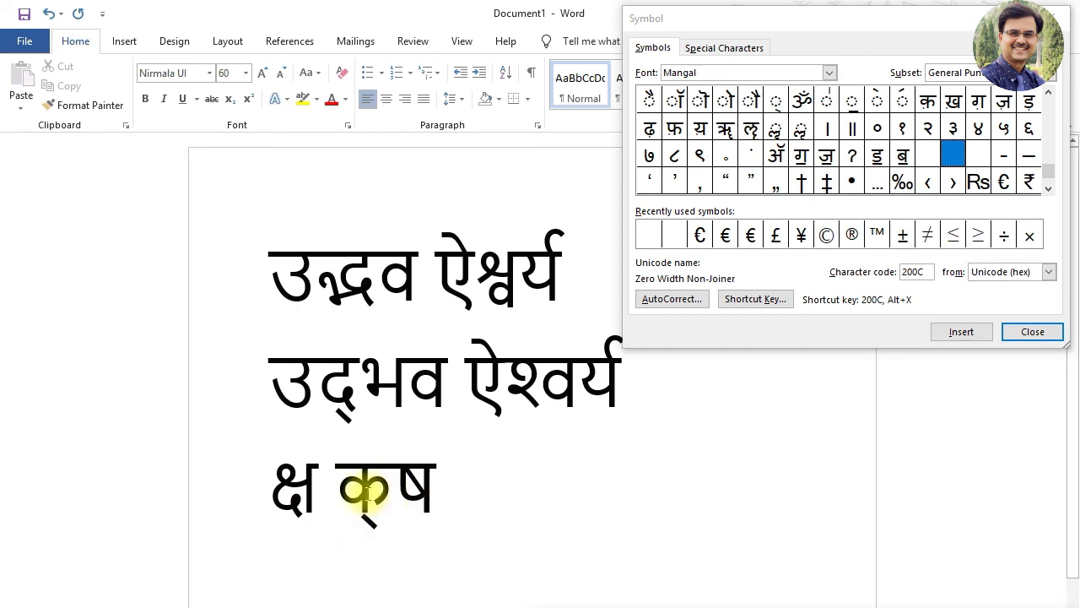
# Select the ष and the first क्ष to check their fonts
pyautogui.moveTo(394, 494); pyautogui.dragTo(434, 498)
pyautogui.click(394, 494)
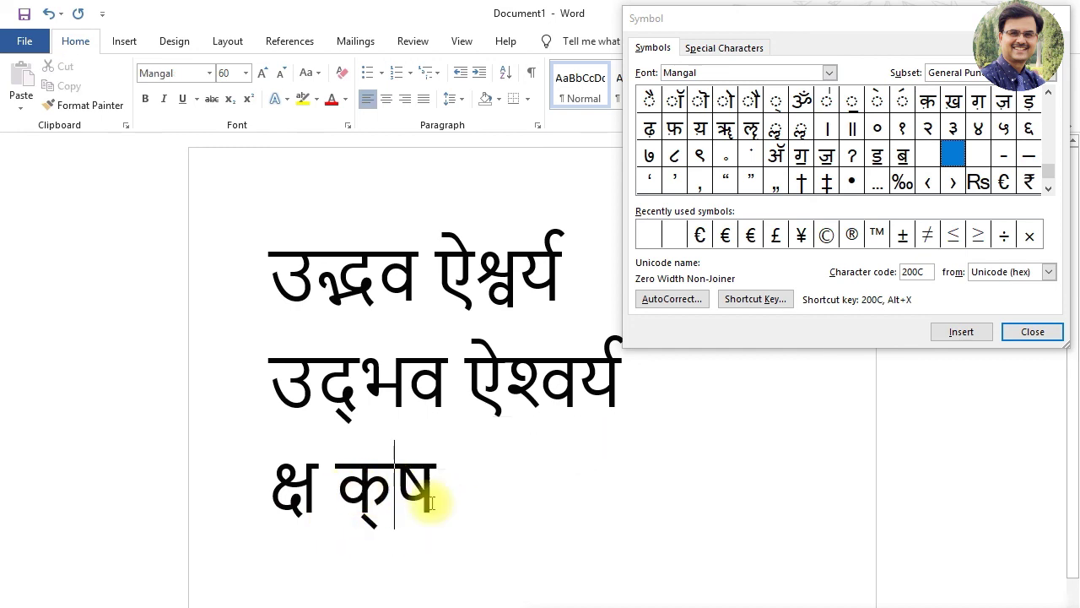
pyautogui.moveTo(270, 478); pyautogui.dragTo(318, 477)
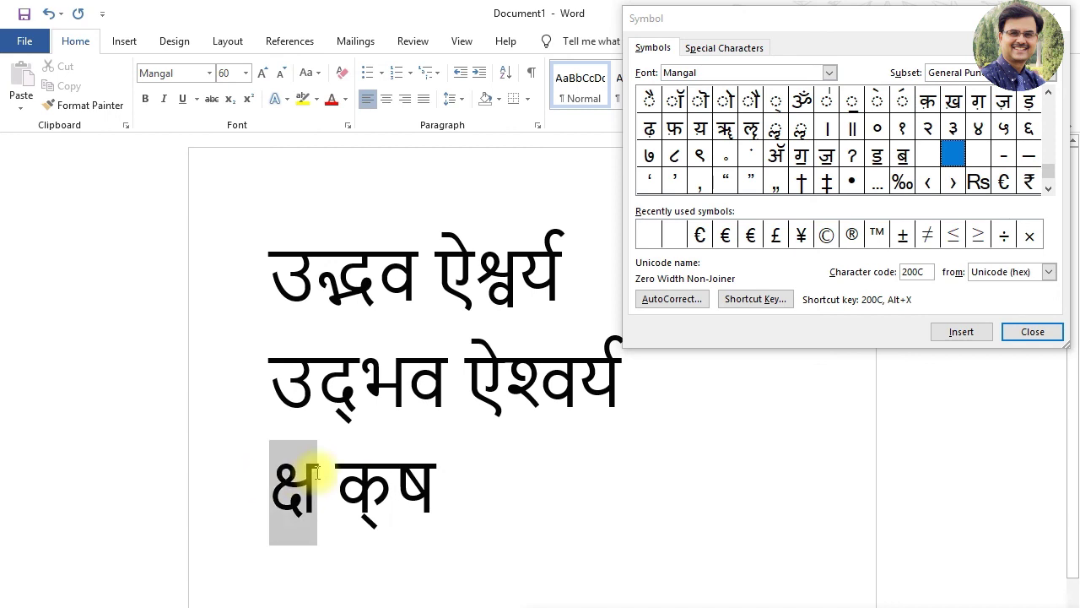
pyautogui.click(488, 486)
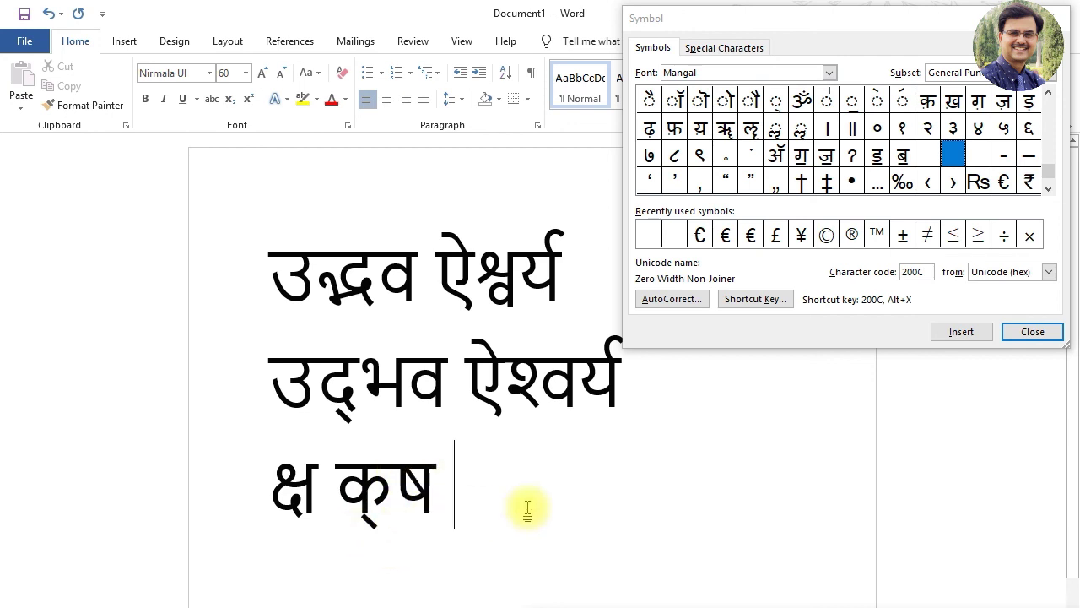
# Add a half-form क्‍ष using a Zero Width Joiner (200D), then one more plain क्ष
pyautogui.write('क्')
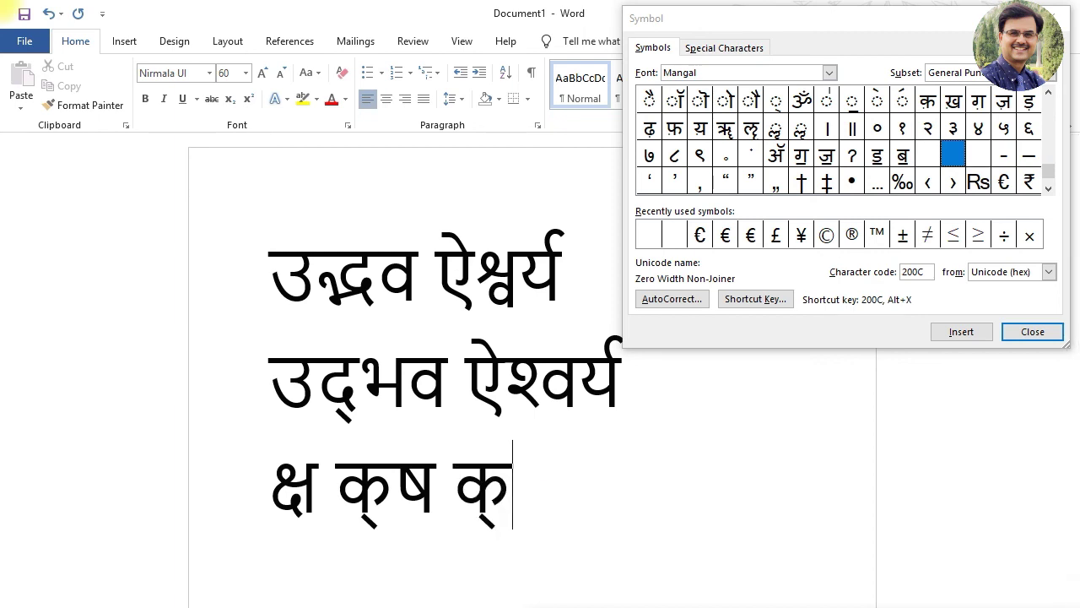
pyautogui.click(979, 158)
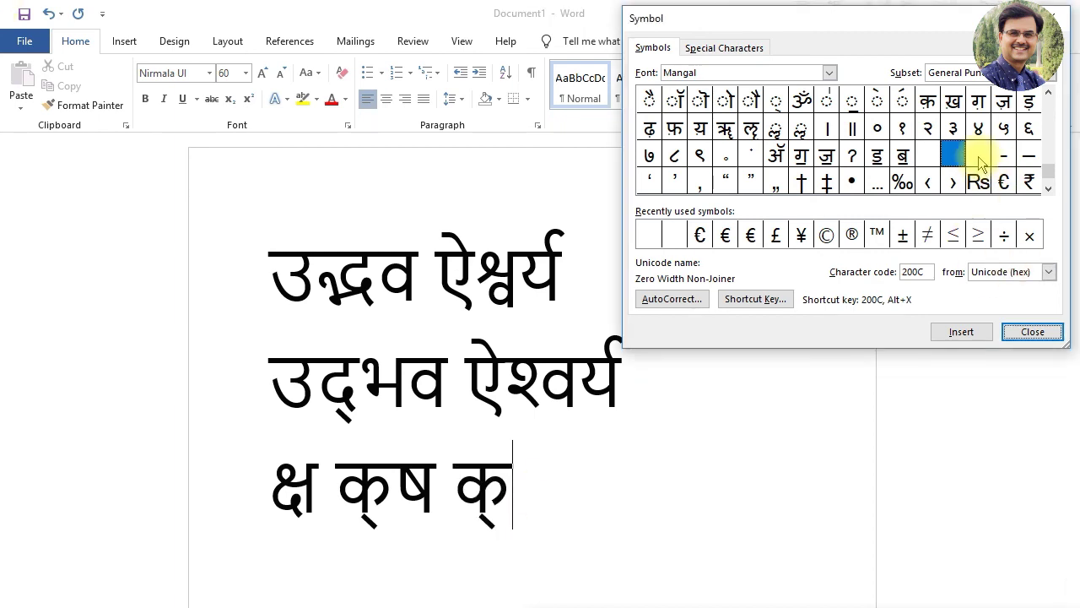
pyautogui.click(961, 332)
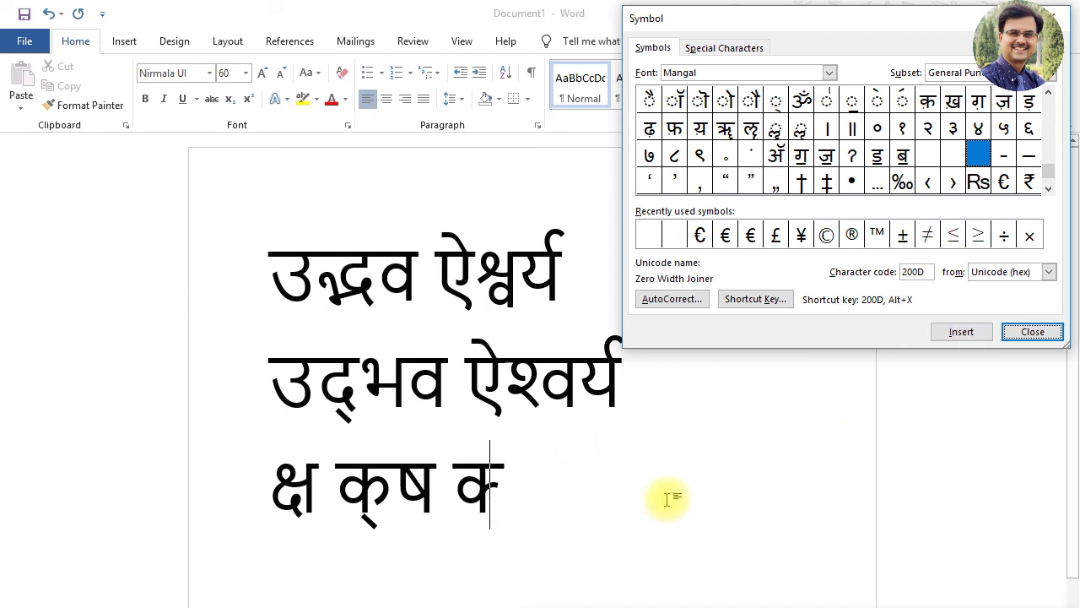
pyautogui.click(634, 499)
pyautogui.write('्\u200dष')
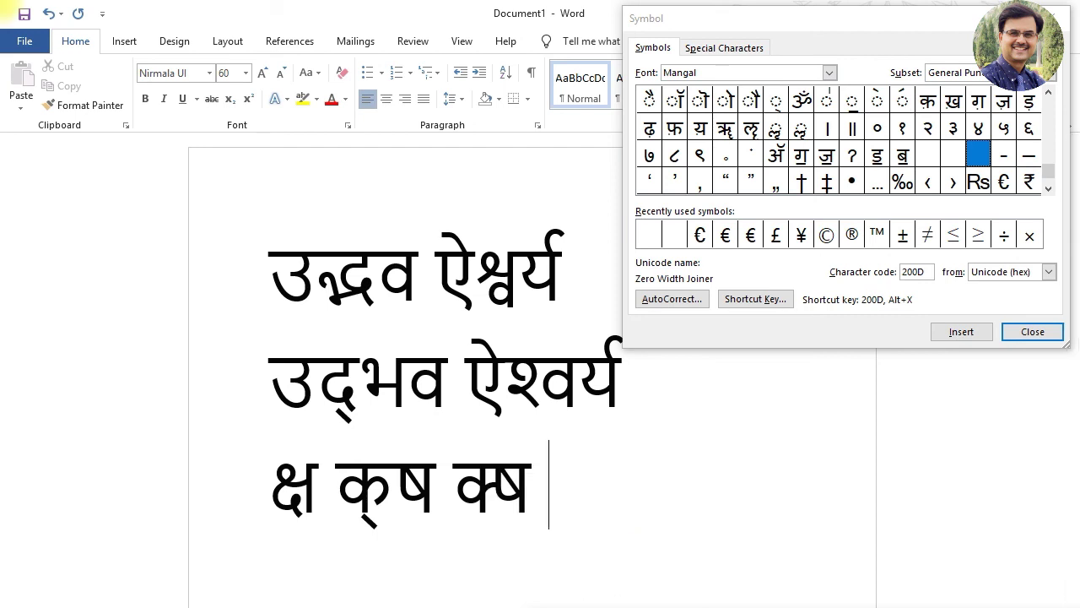
pyautogui.write(' क')
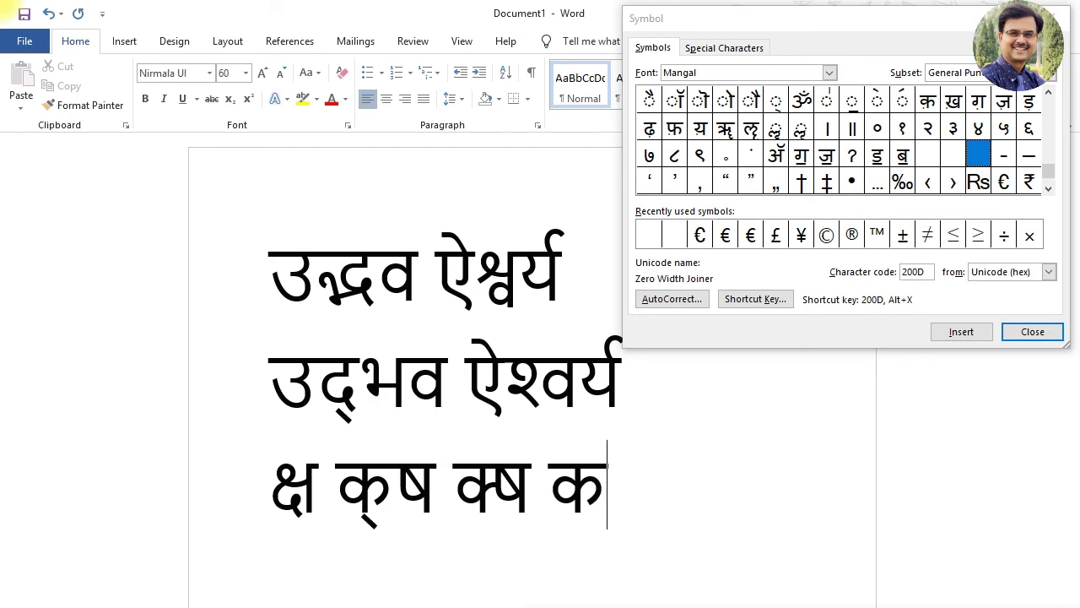
pyautogui.write('्ष')
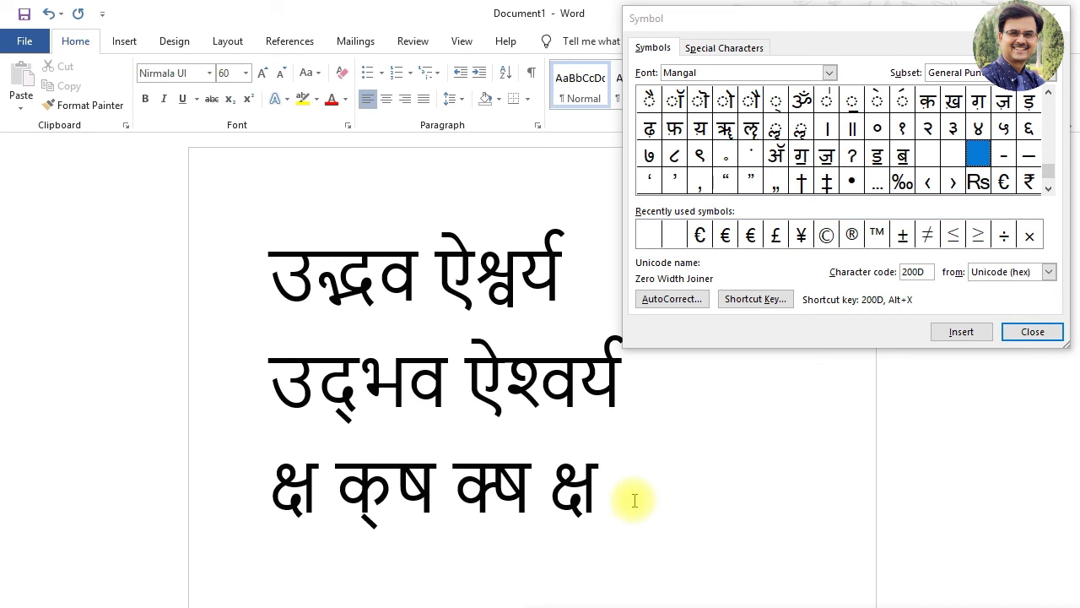
pyautogui.moveTo(275, 475)
pyautogui.mouseDown()
pyautogui.moveTo(435, 493)
pyautogui.moveTo(509, 483)
pyautogui.mouseUp()
pyautogui.click(767, 528)
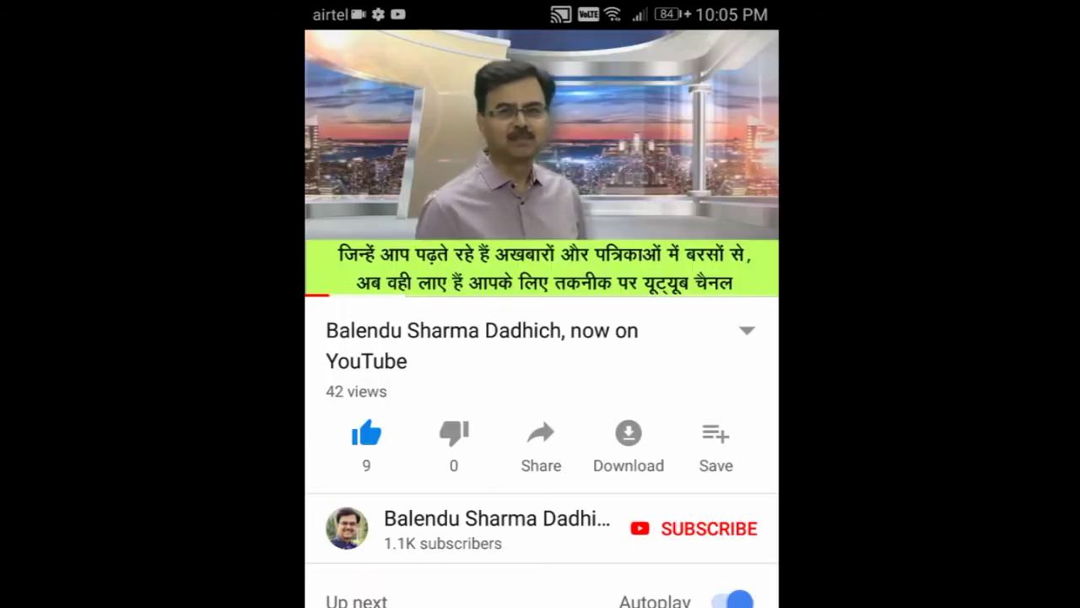
# Subscribe to the presenter's YouTube channel and set its bell to all notifications
pyautogui.click(688, 528)
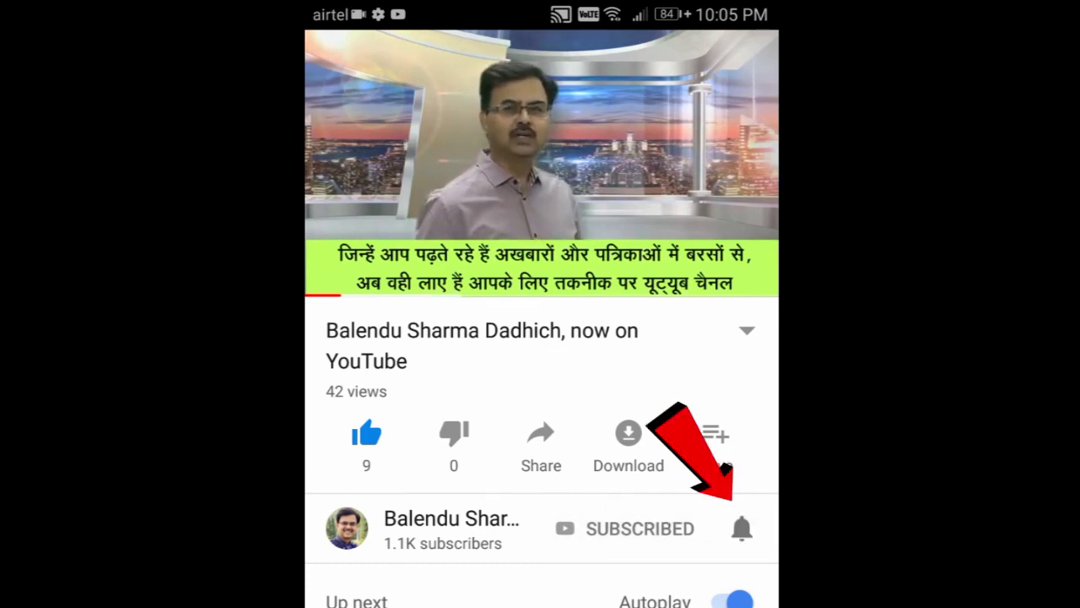
pyautogui.click(742, 528)
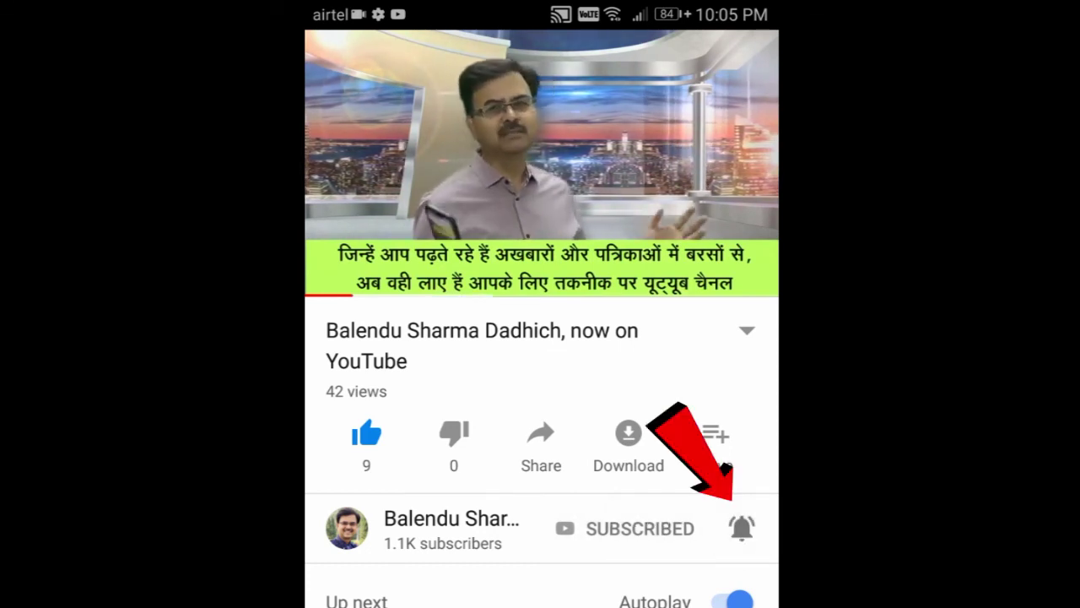